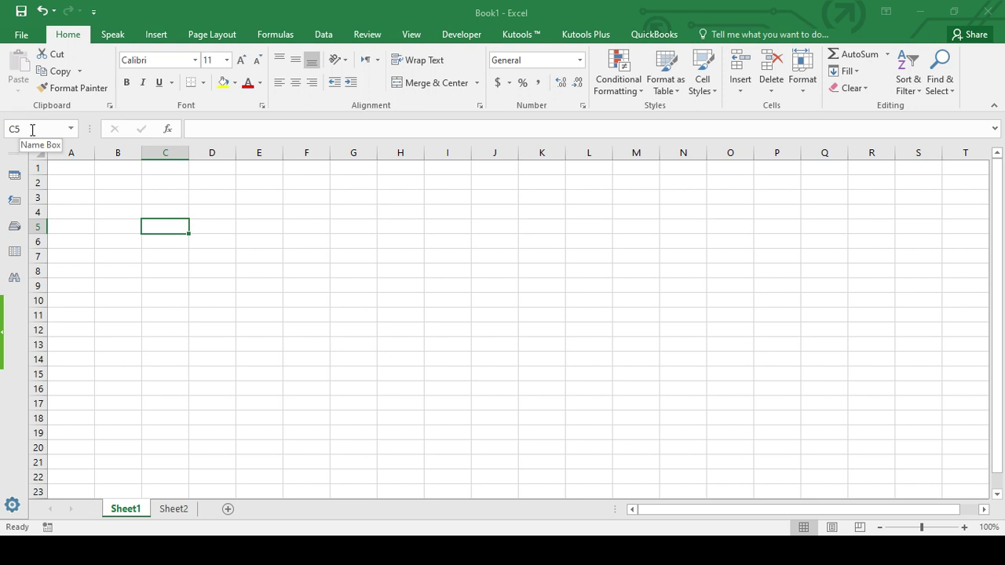
Enter the text "Microsoft Excel Training" in cell C5.
text(Micro)
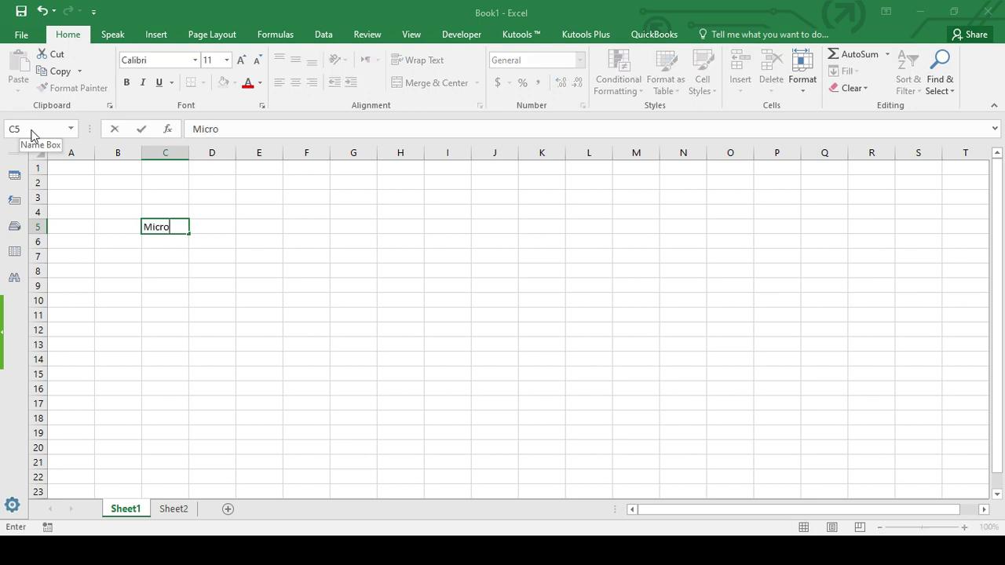
text(soft Excel Train)
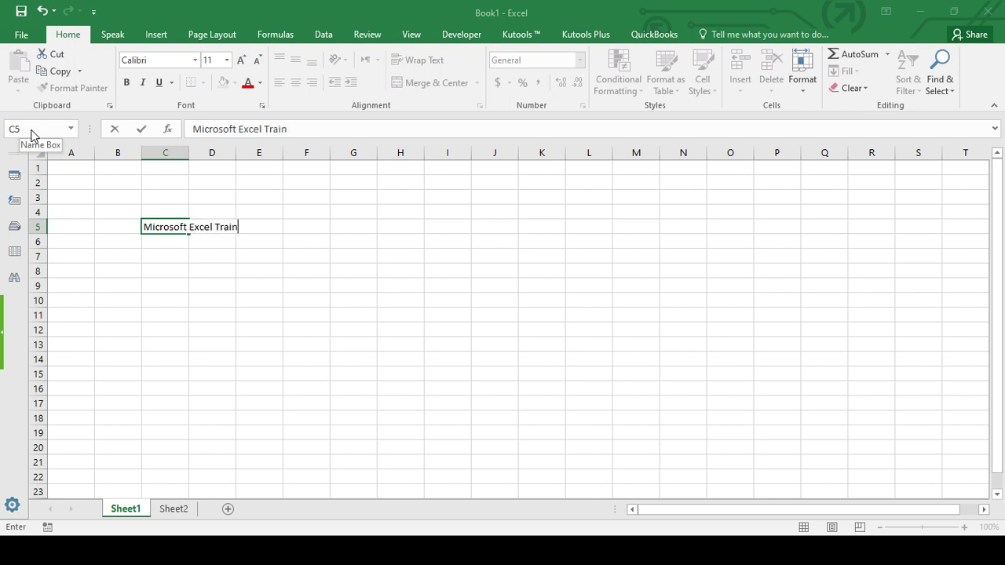
text(ing)
key(Return)
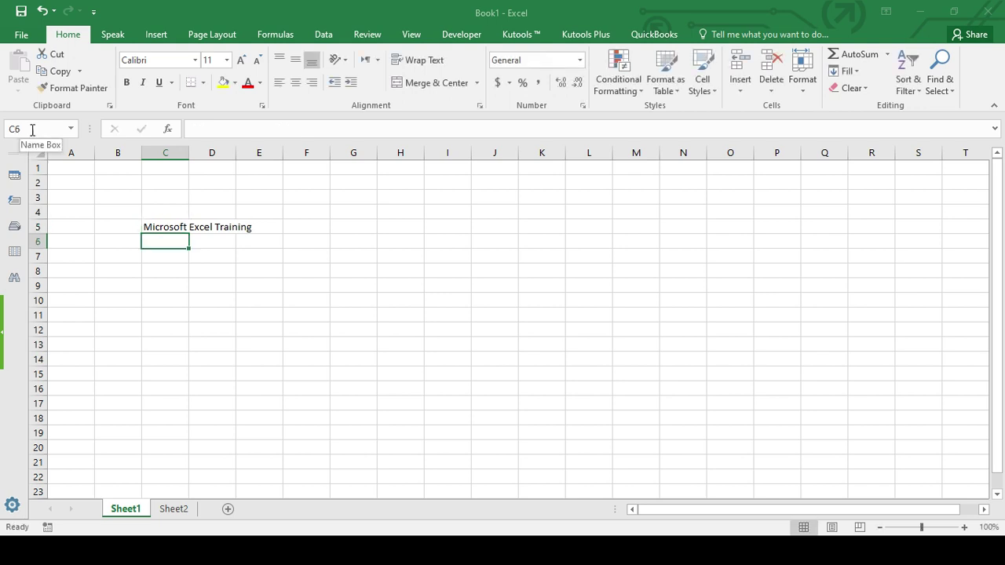
Enter the text "Microsoft Excel" in cell C7 and keep that cell selected.
click(171, 257)
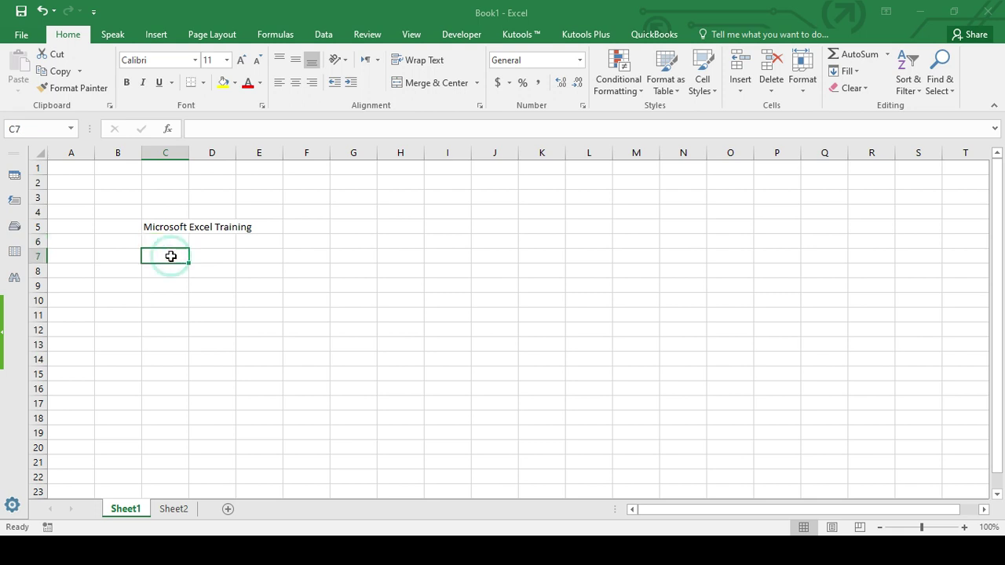
text(Mic)
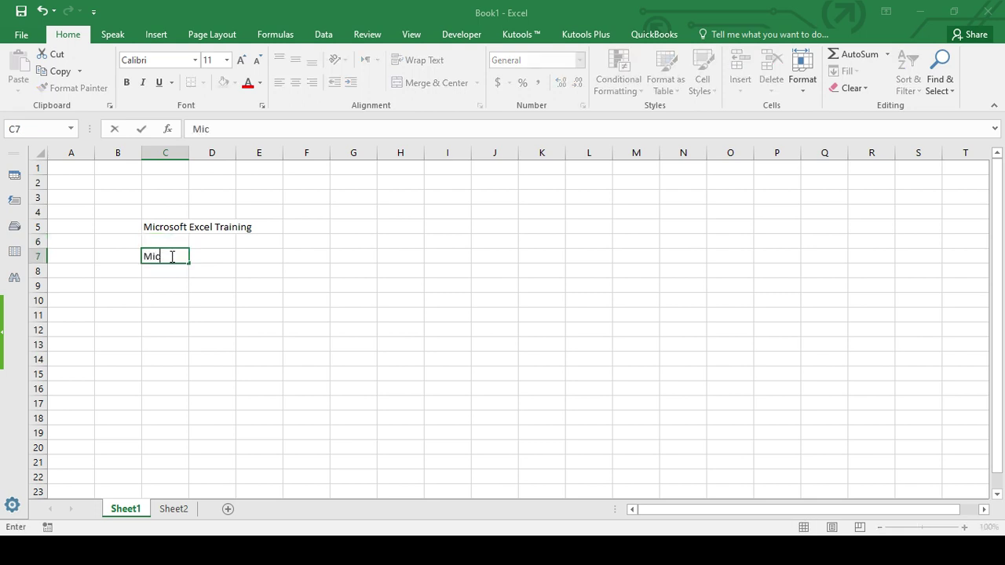
text(rosoft Excel)
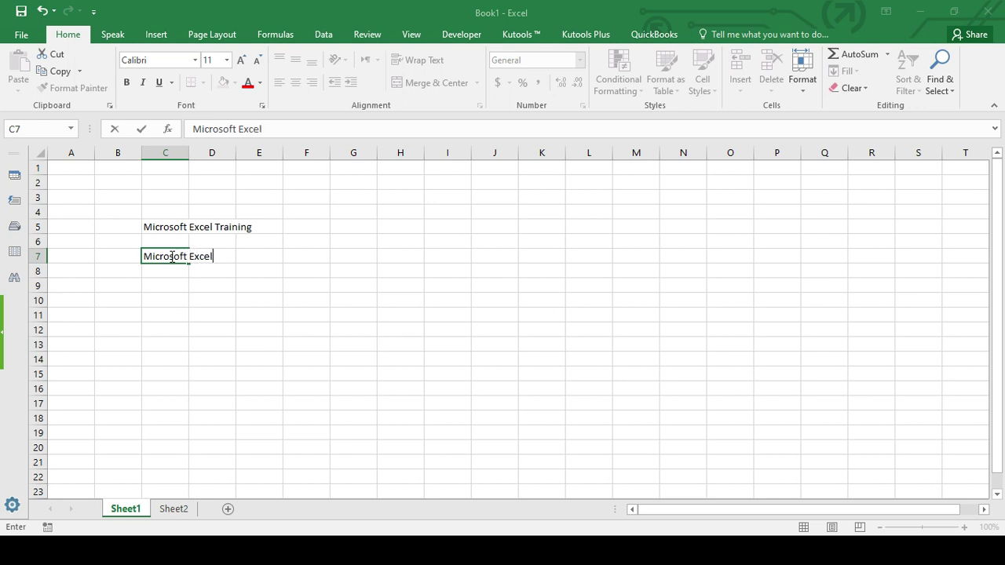
click(143, 131)
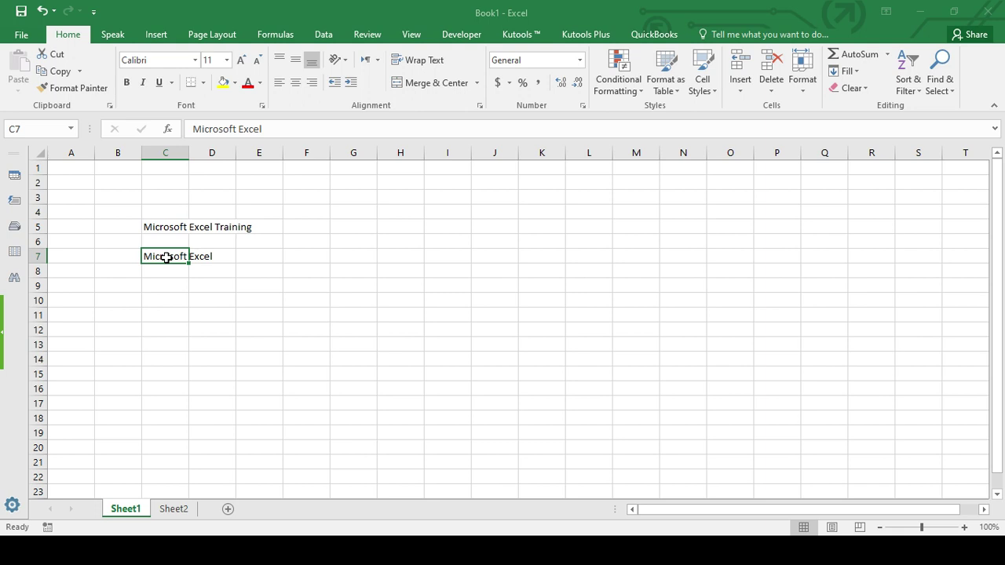
Try different widths for column C by hand and autofit it to the text in C5.
click(212, 229)
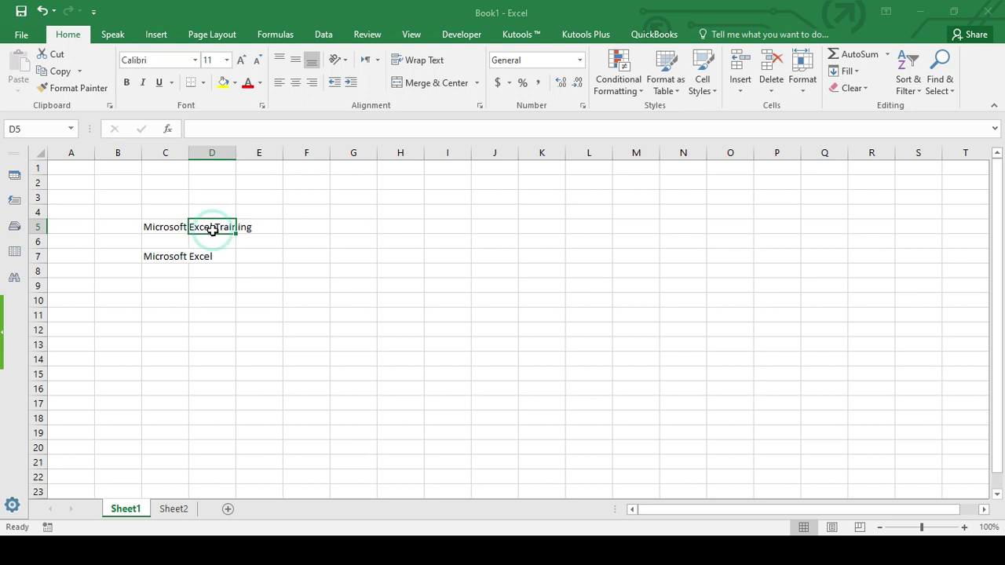
click(159, 227)
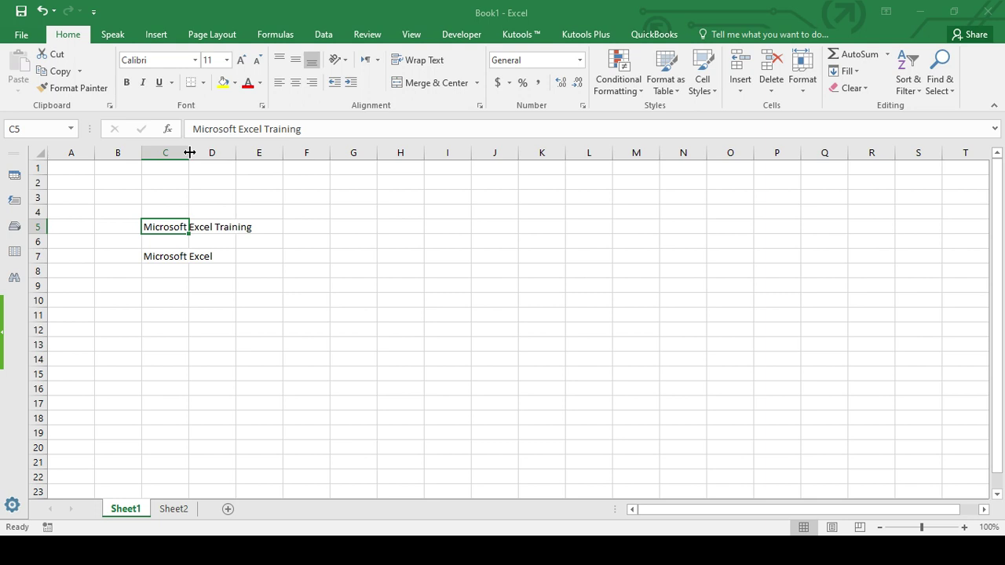
drag(190, 152, 280, 153)
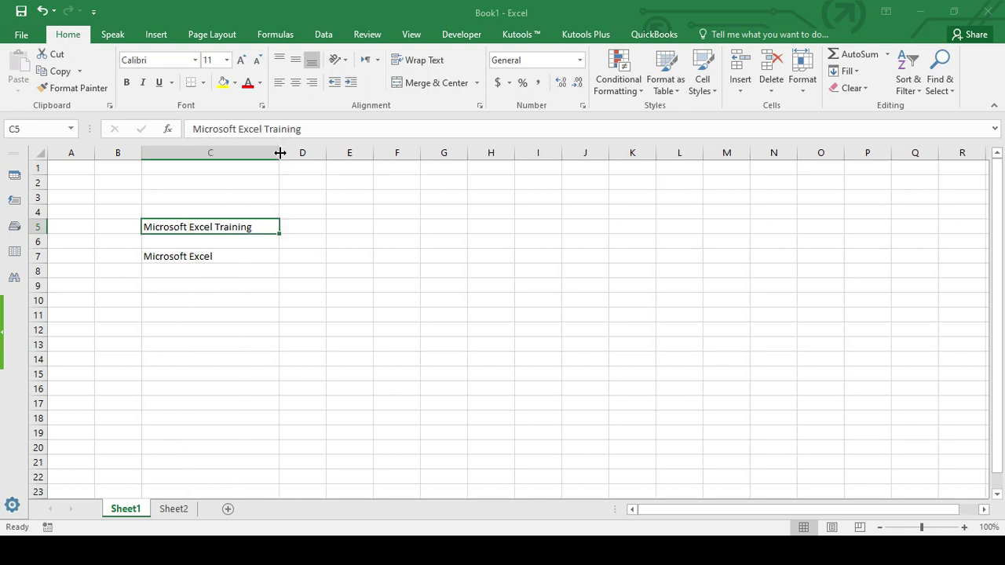
drag(280, 152, 203, 150)
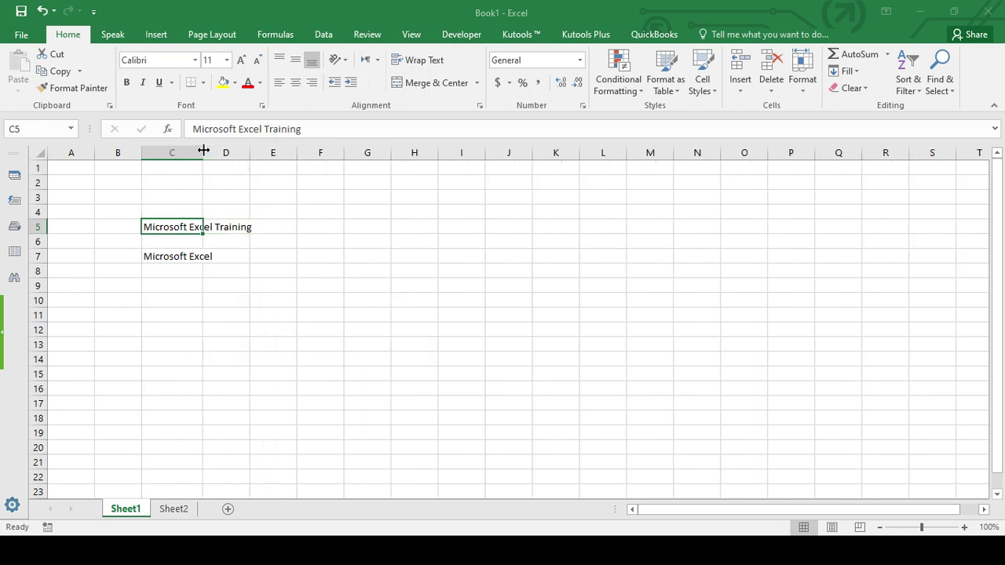
double_click(203, 150)
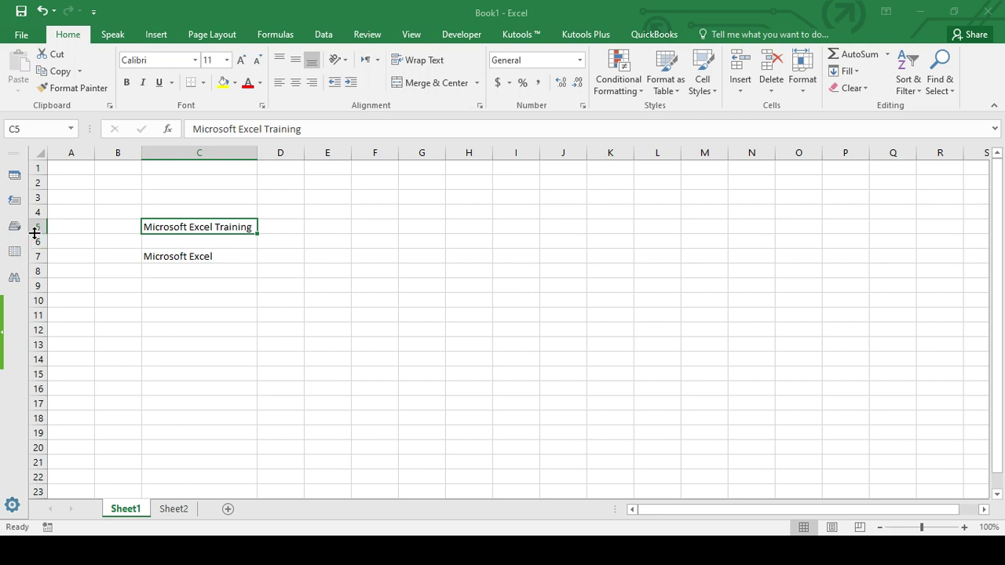
Make row 5 taller by hand and set its exact row height to 17.
drag(37, 234, 35, 248)
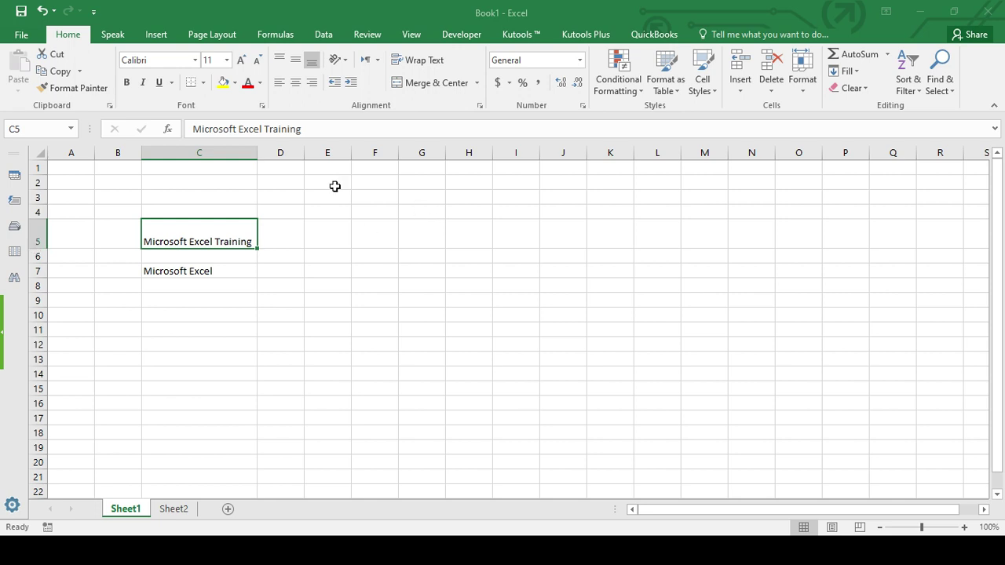
click(803, 87)
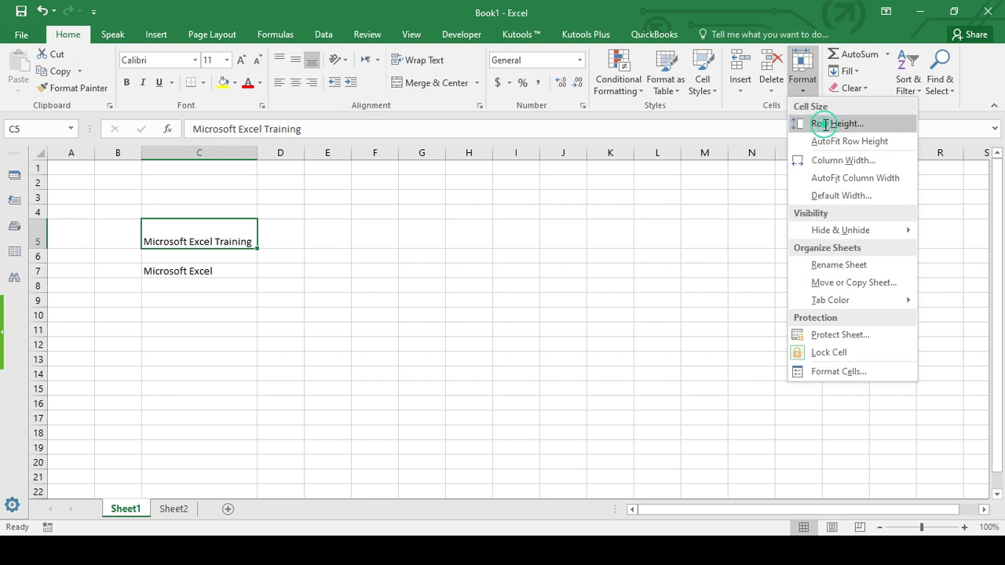
click(822, 123)
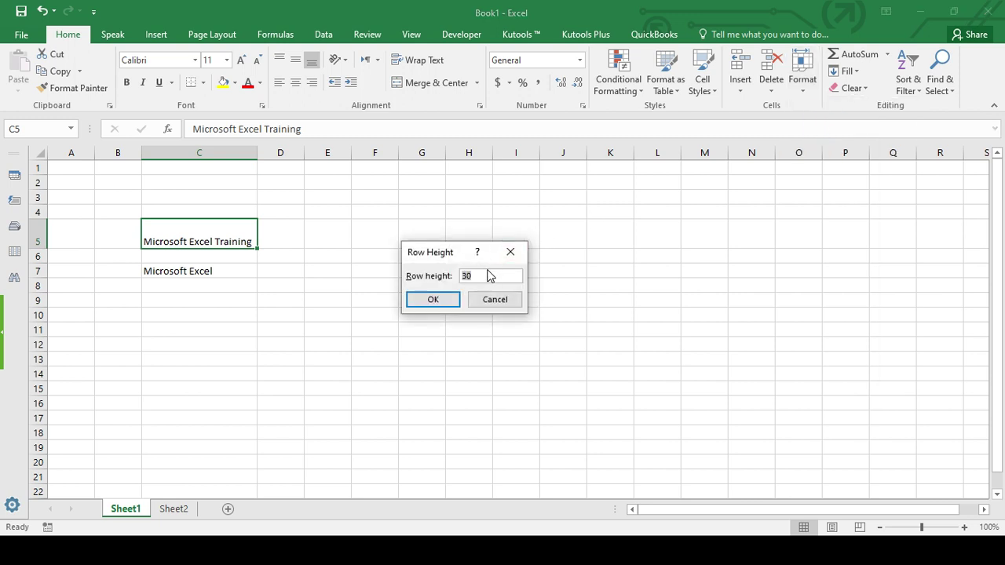
text(17)
key(Return)
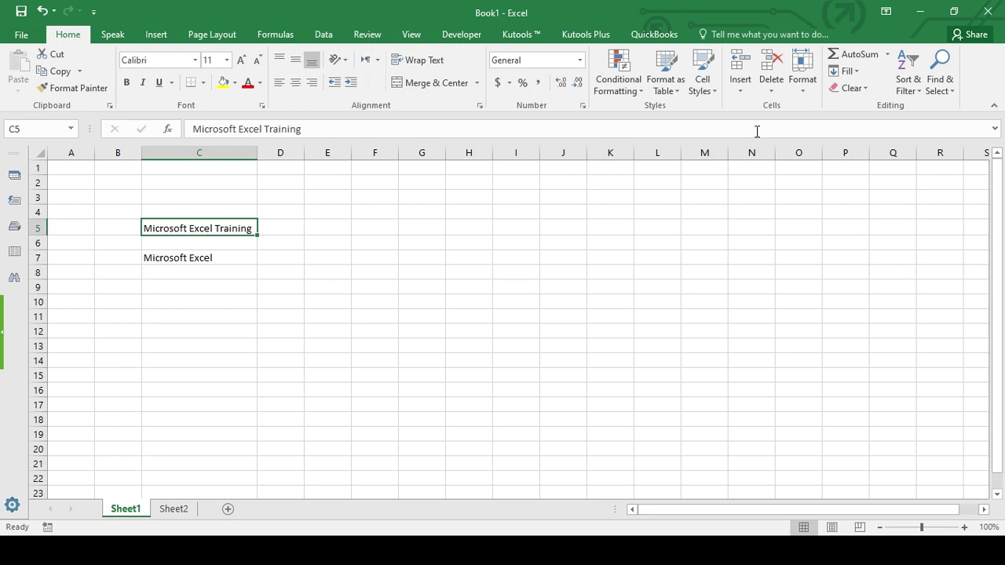
Set the width of column C to exactly 28.
click(803, 96)
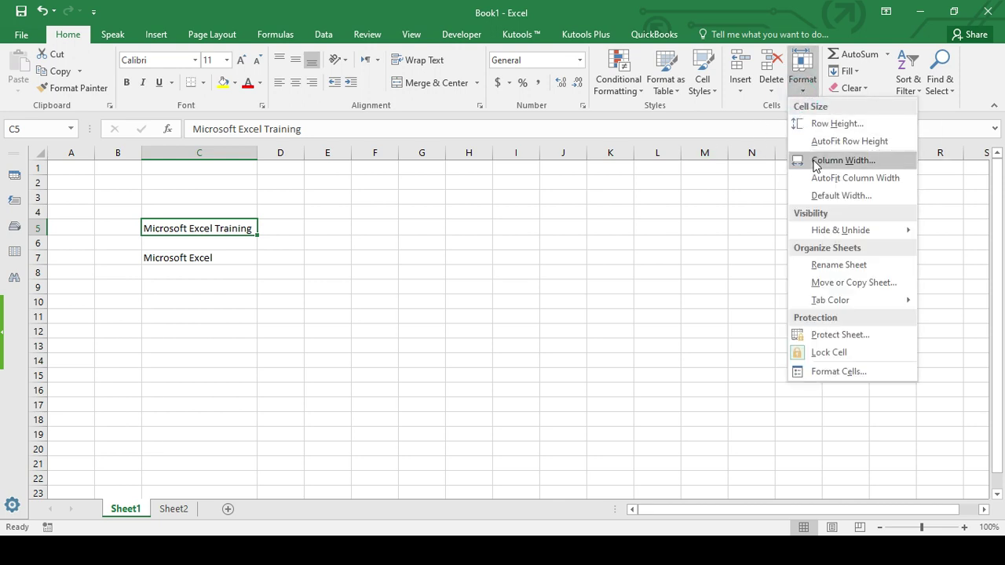
click(817, 162)
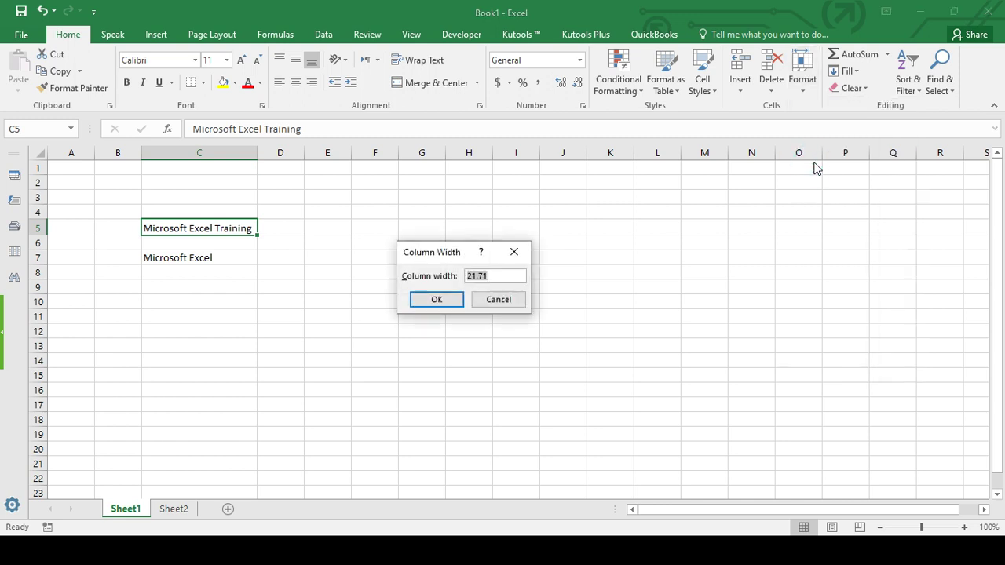
text(28)
key(Return)
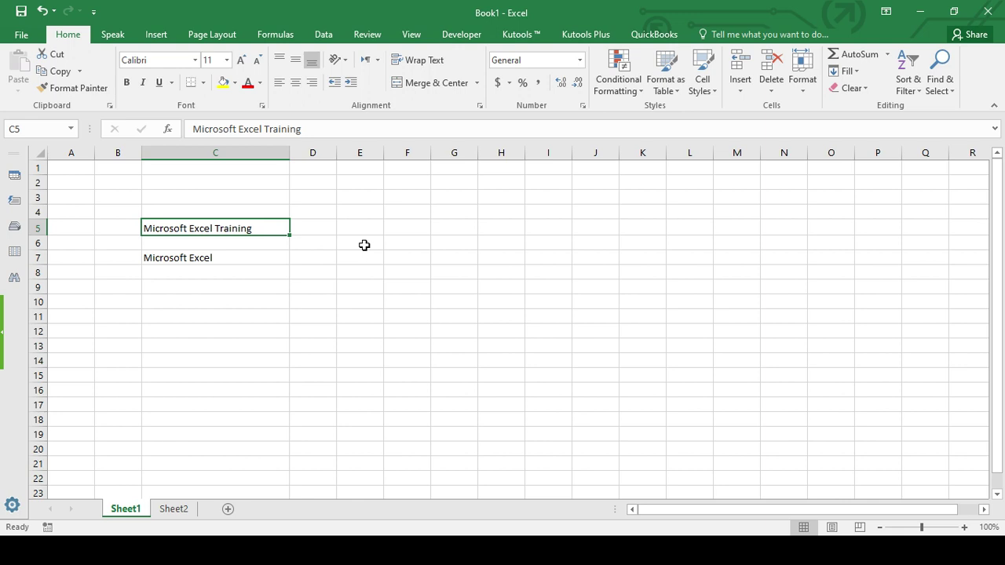
Hide the gridlines on Sheet1 and return to the home commands.
click(412, 36)
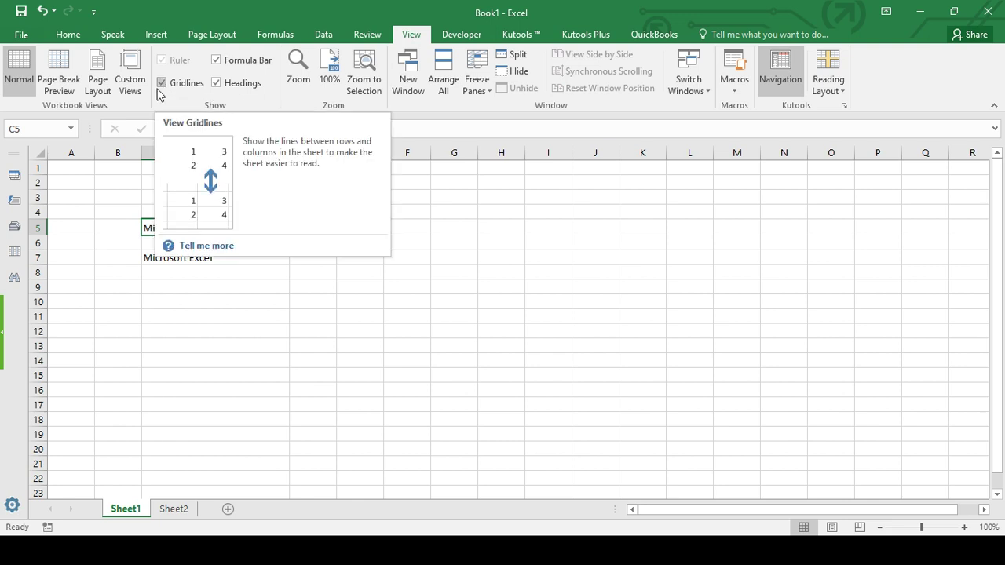
click(162, 83)
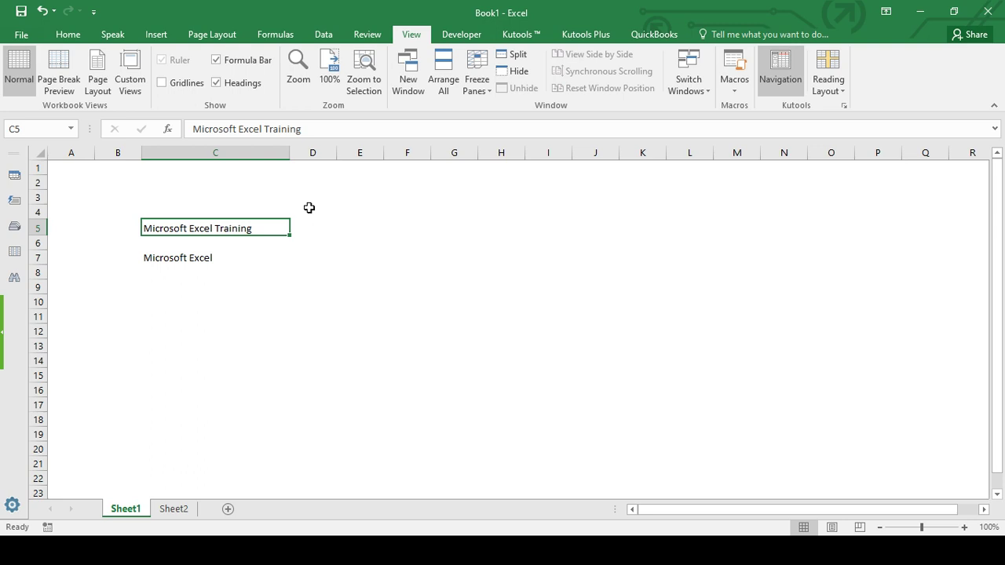
click(68, 36)
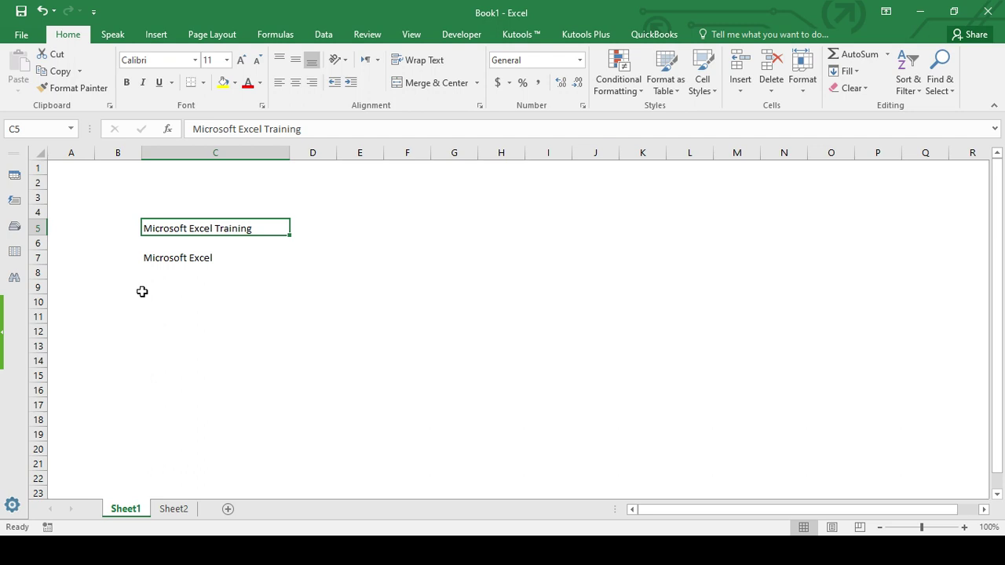
Look at the Fill Series options for cell C5 using the ribbon's access-key sequence, and dismiss them without applying.
key(alt)
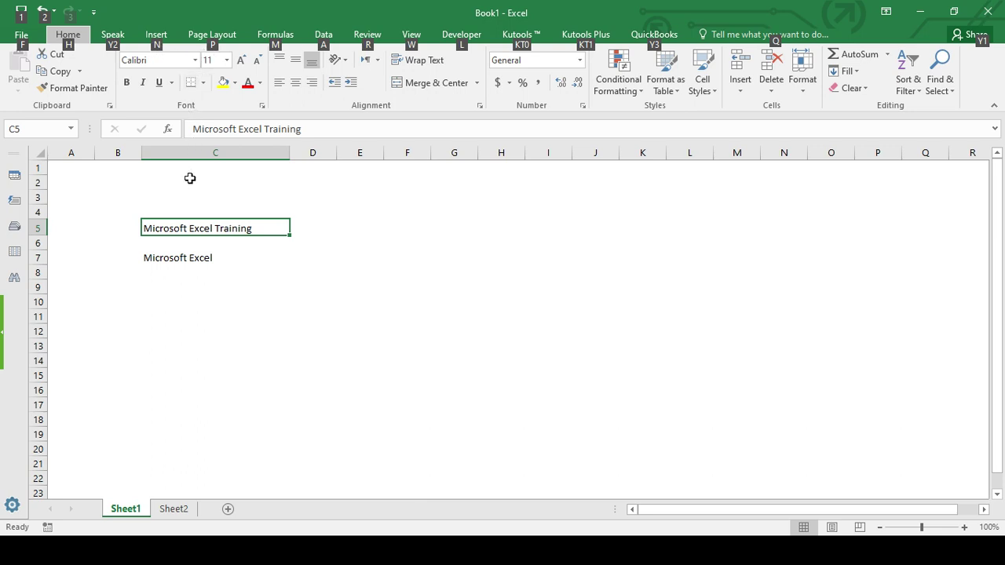
key(h)
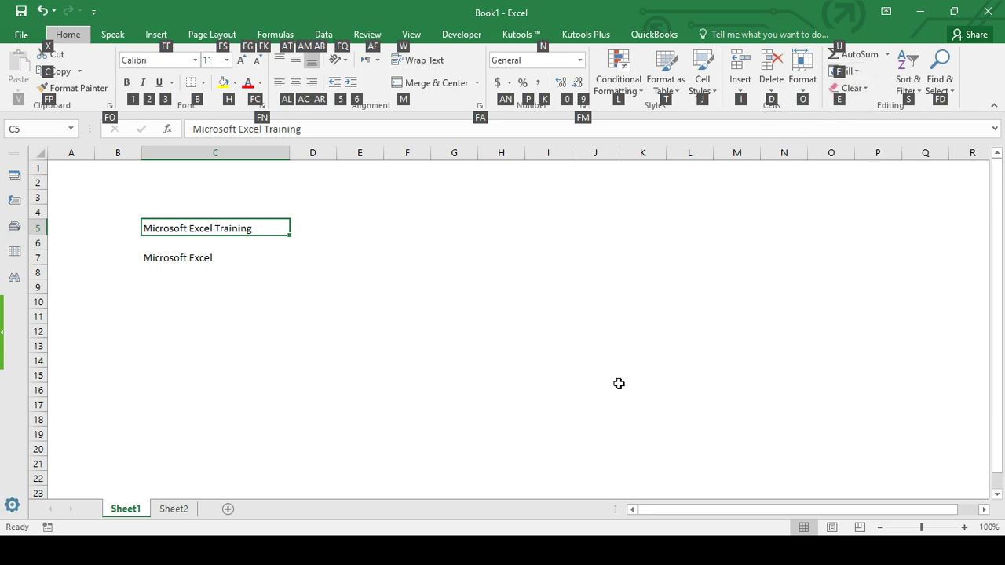
key(f)
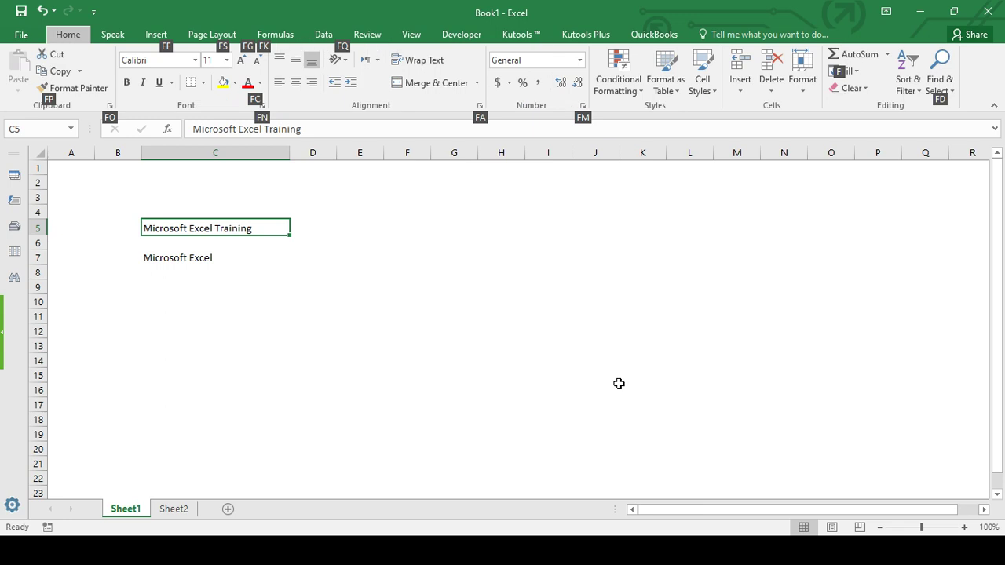
key(i)
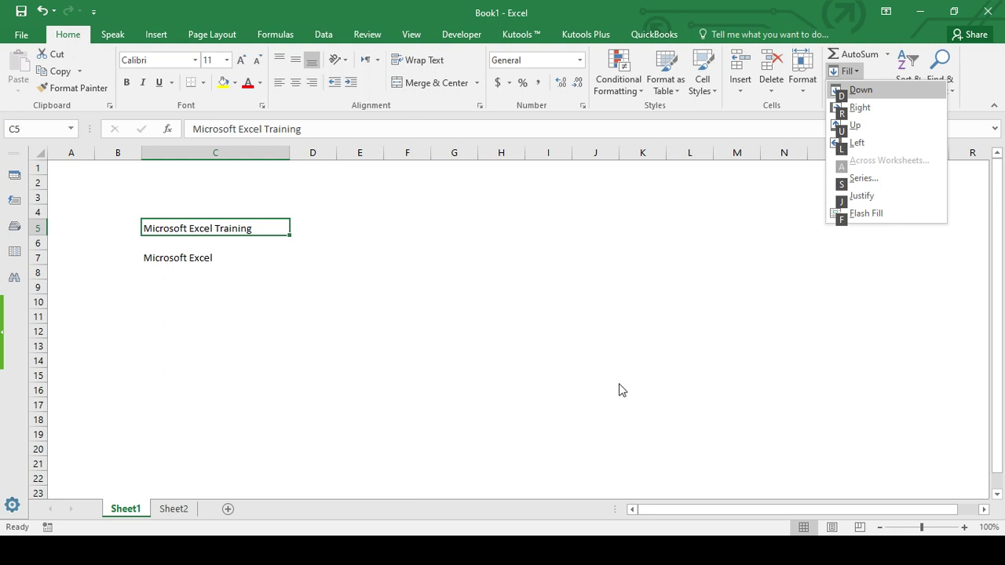
key(s)
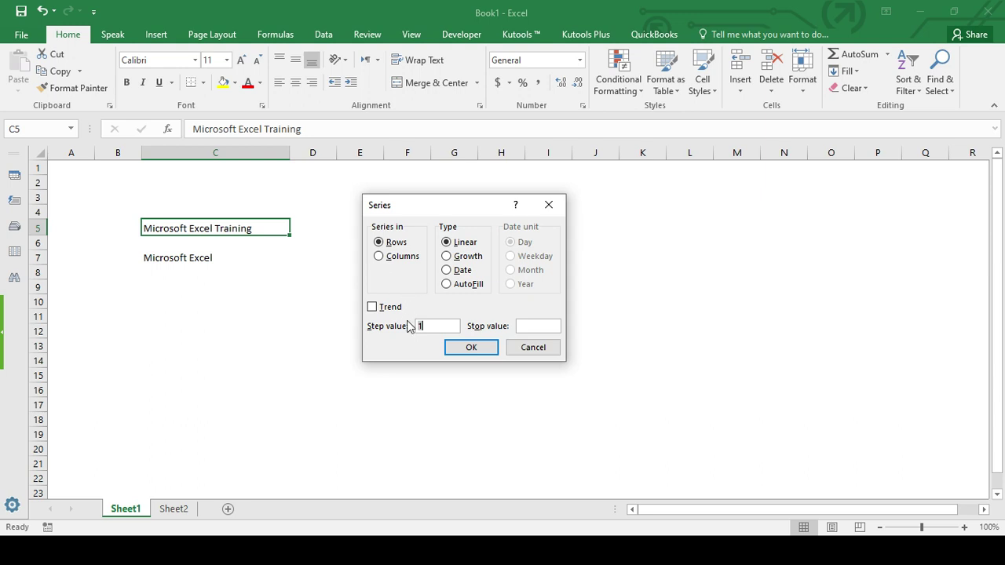
click(531, 351)
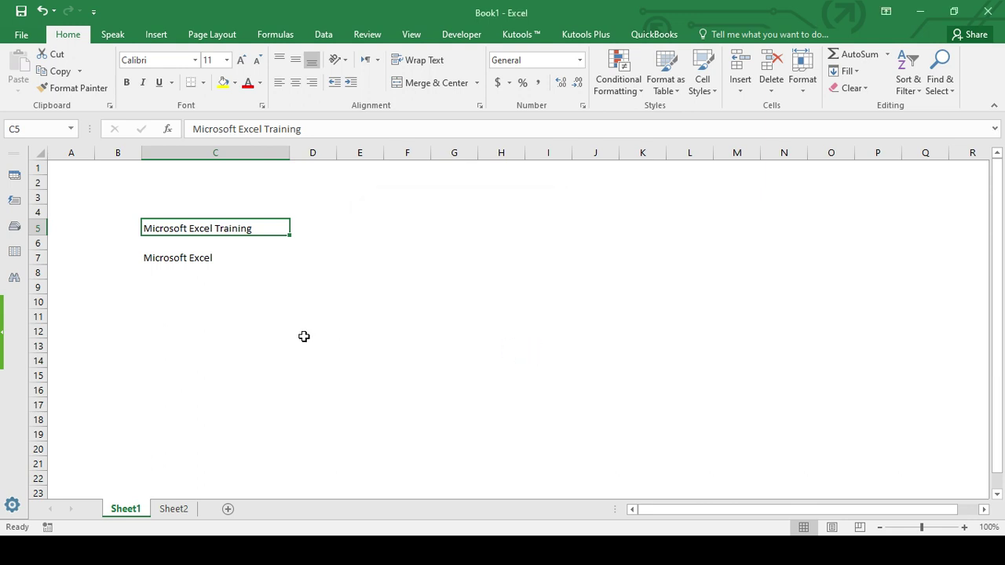
Enter the number 1 in cell A1 and keep that cell selected.
click(69, 168)
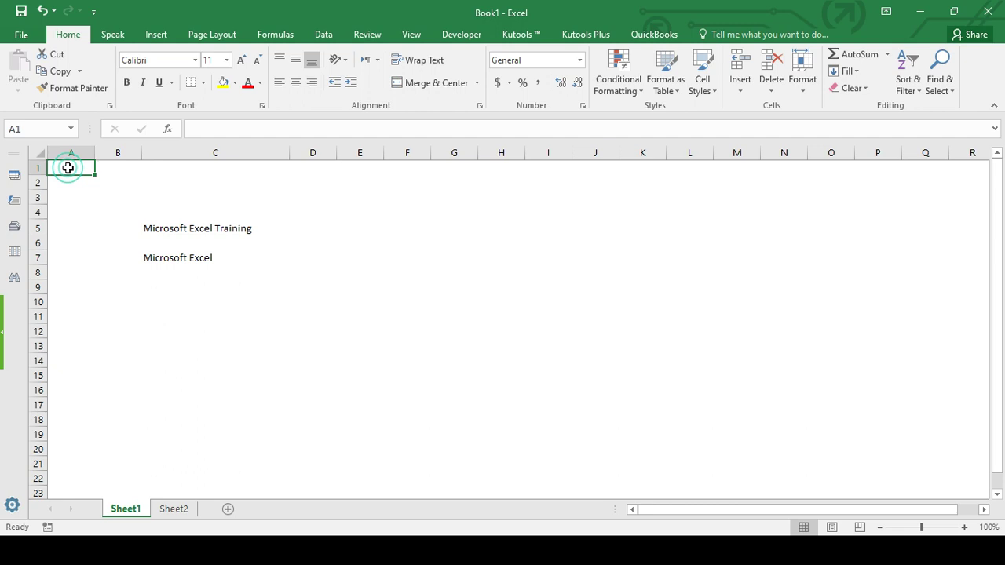
text(1)
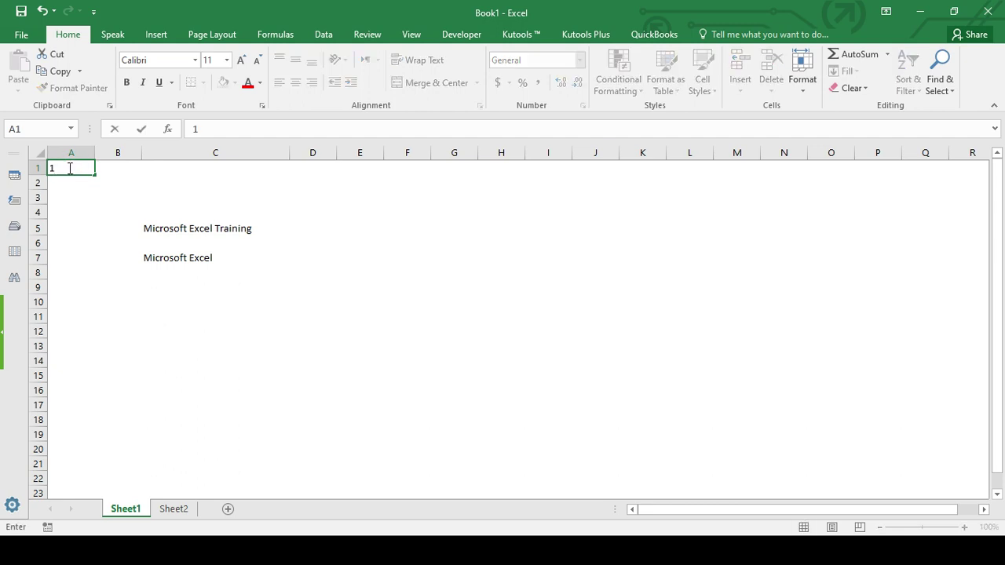
key(ctrl+Return)
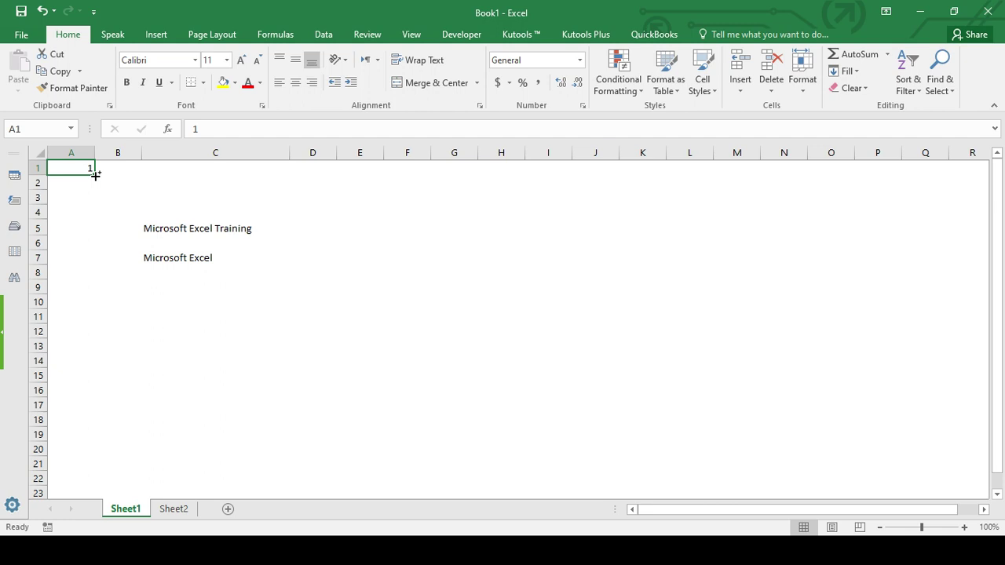
Fill an incrementing number series from A1 down to A9, and undo the fill.
drag(95, 176, 96, 176)
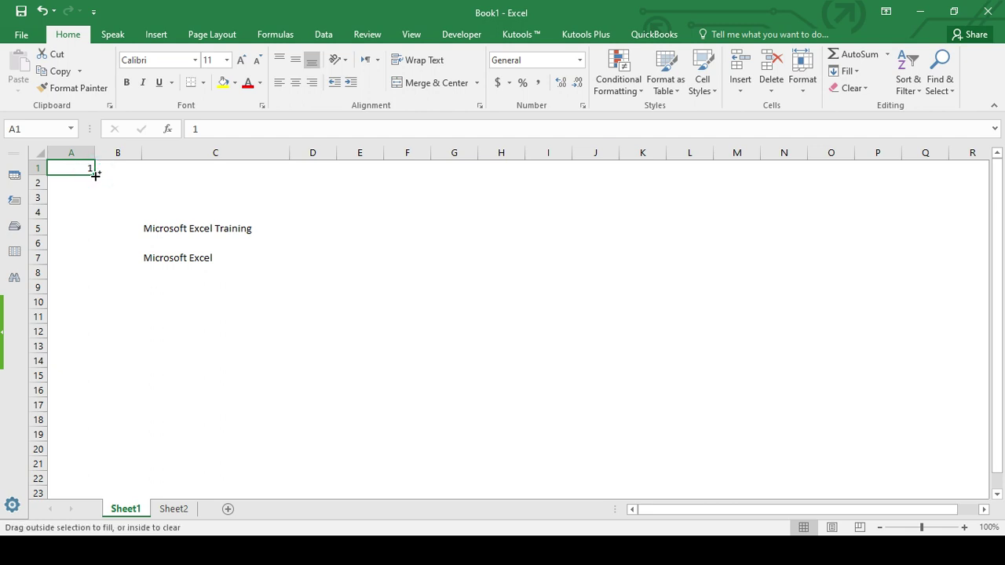
drag(95, 176, 90, 289)
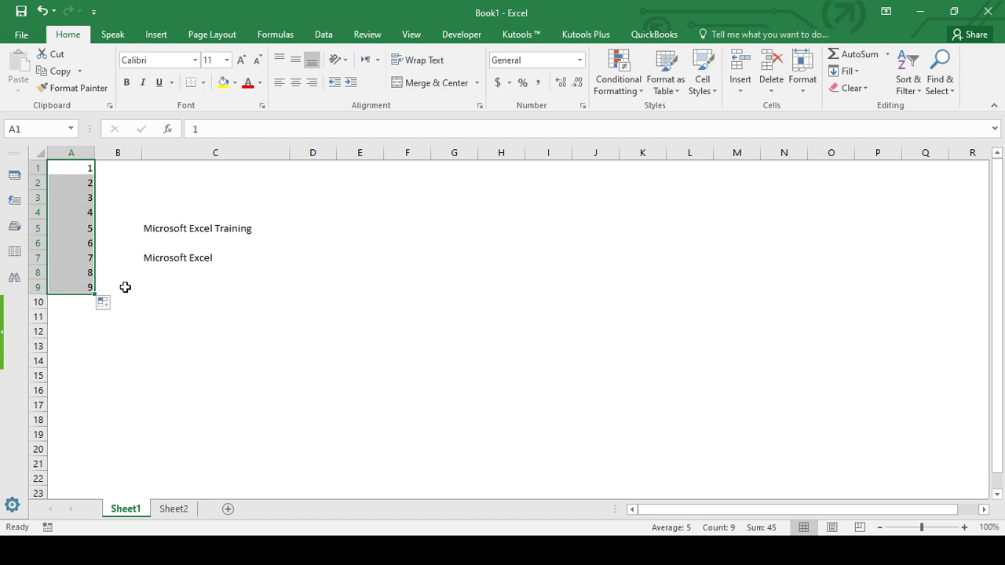
click(125, 287)
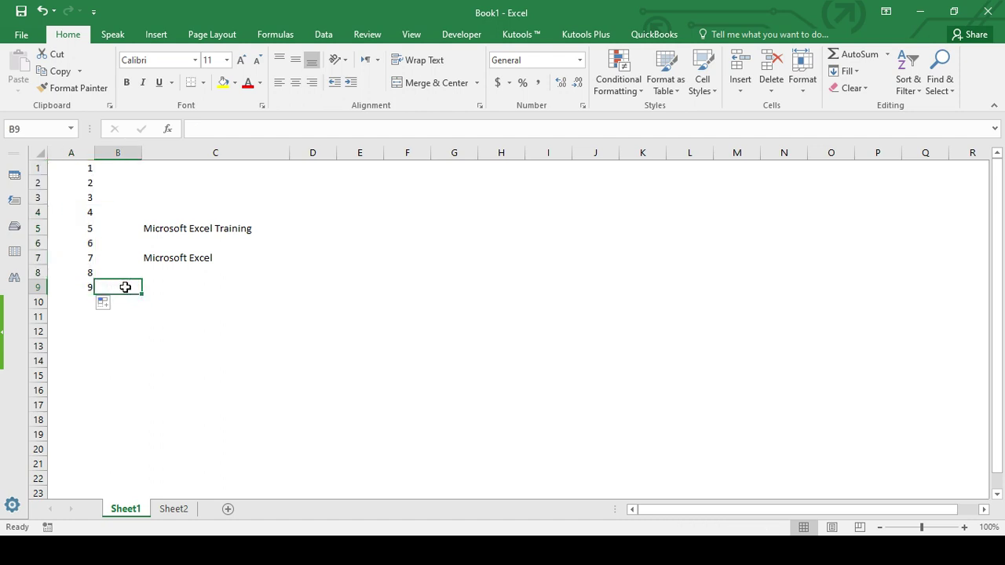
key(ctrl+z)
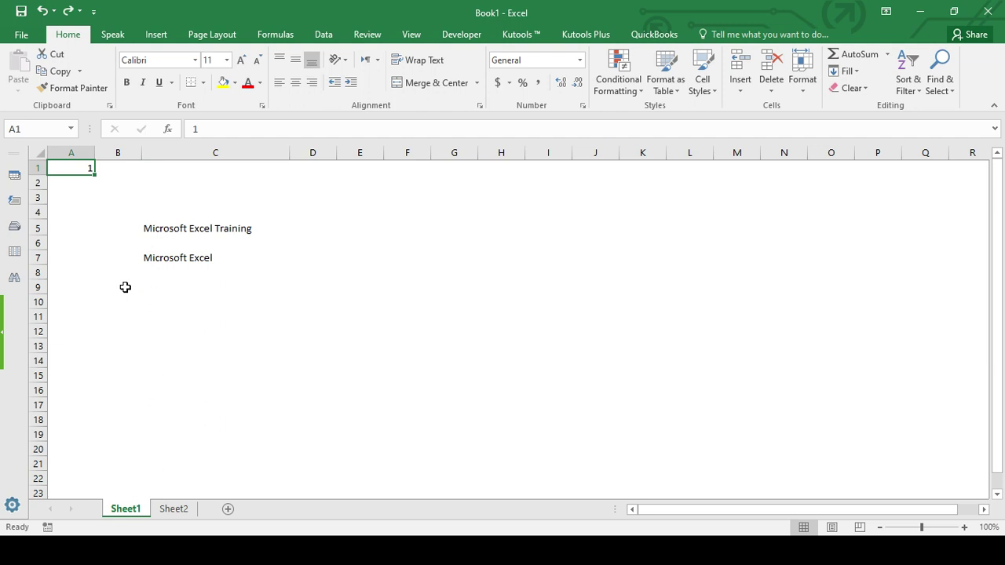
Fill cells A1 down to A9 with the Fill Series option, and undo the fill.
right_click(83, 169)
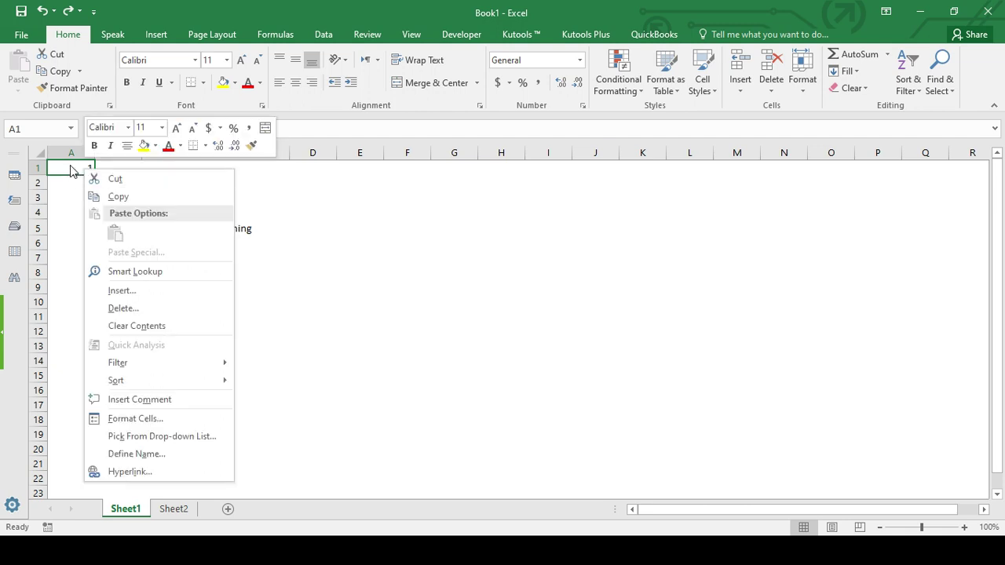
click(71, 172)
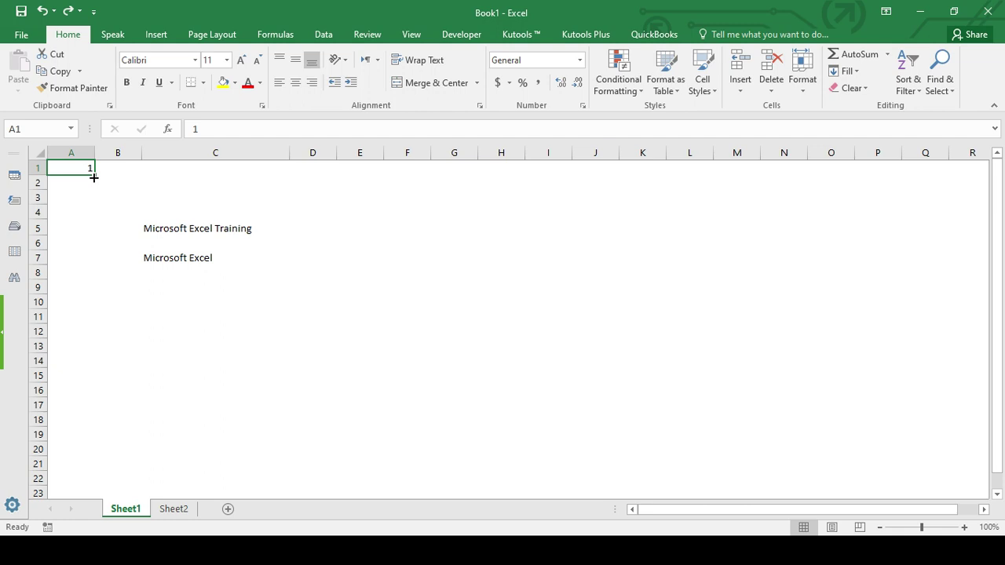
drag(94, 178, 92, 290)
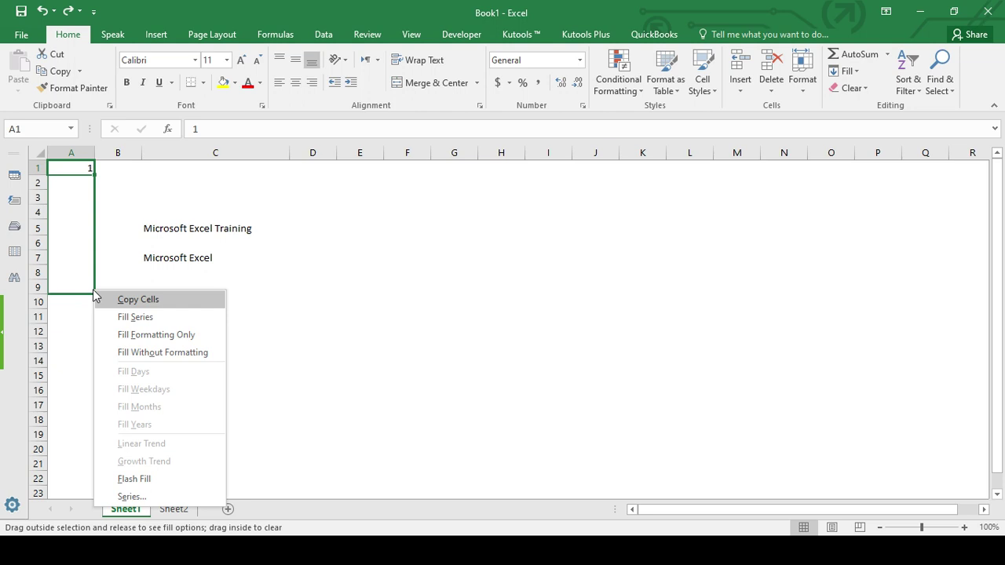
click(147, 321)
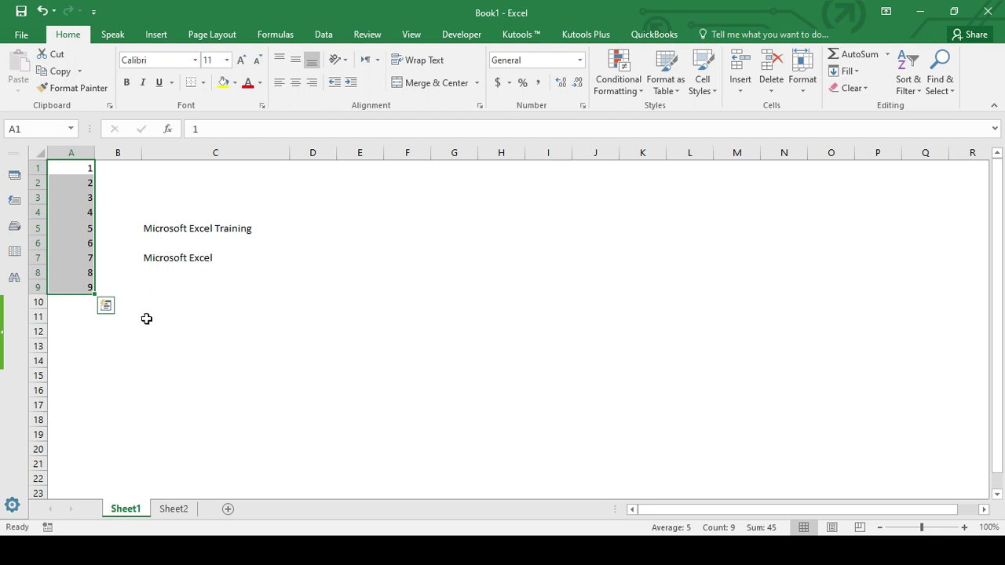
key(ctrl+z)
Enter 2 in cell A2 and extend the pattern from A1:A2 down to A9.
click(72, 180)
text(2)
key(Return)
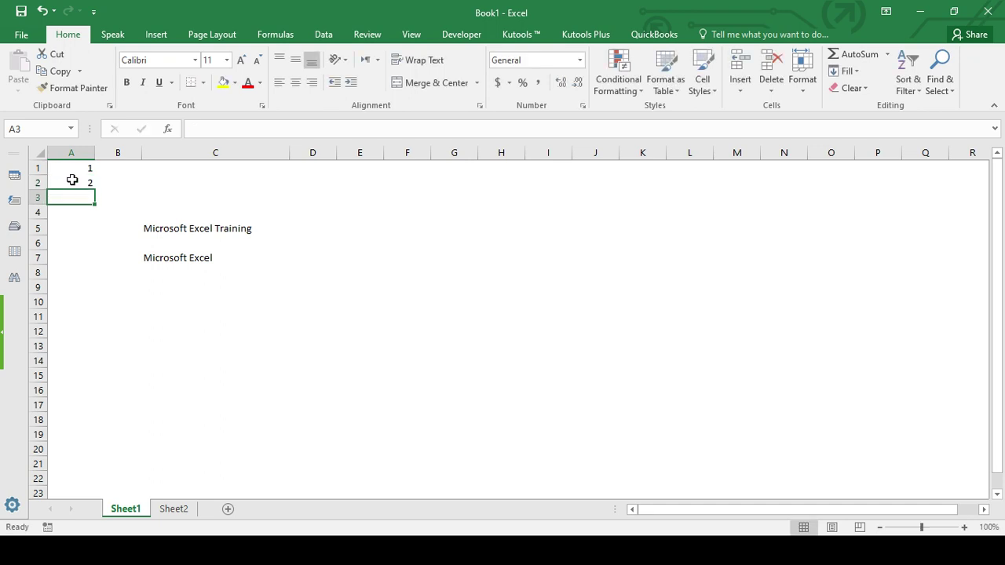
drag(72, 168, 72, 183)
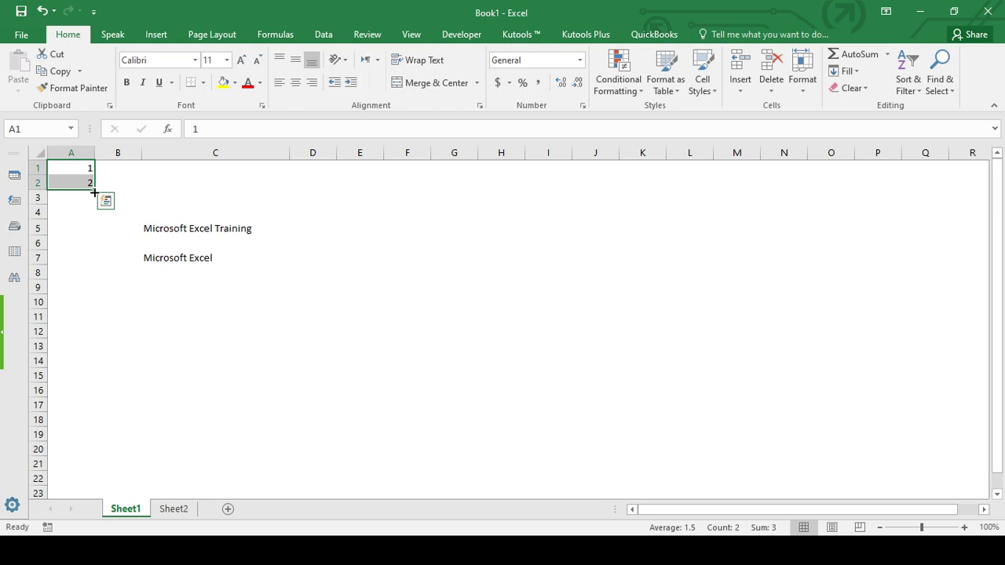
drag(93, 192, 94, 290)
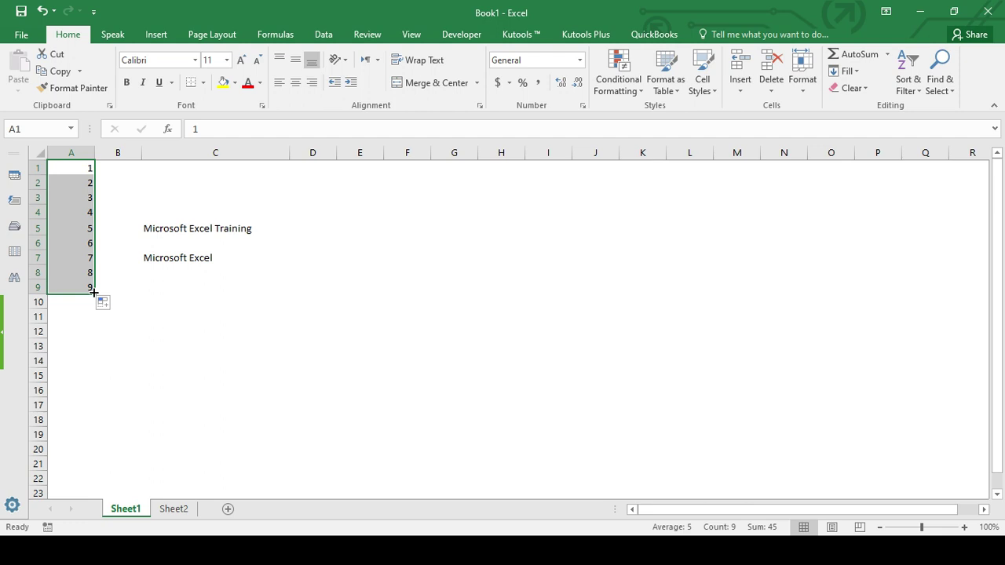
Undo the fill down column A and clear the contents of cell A2.
key(ctrl+z)
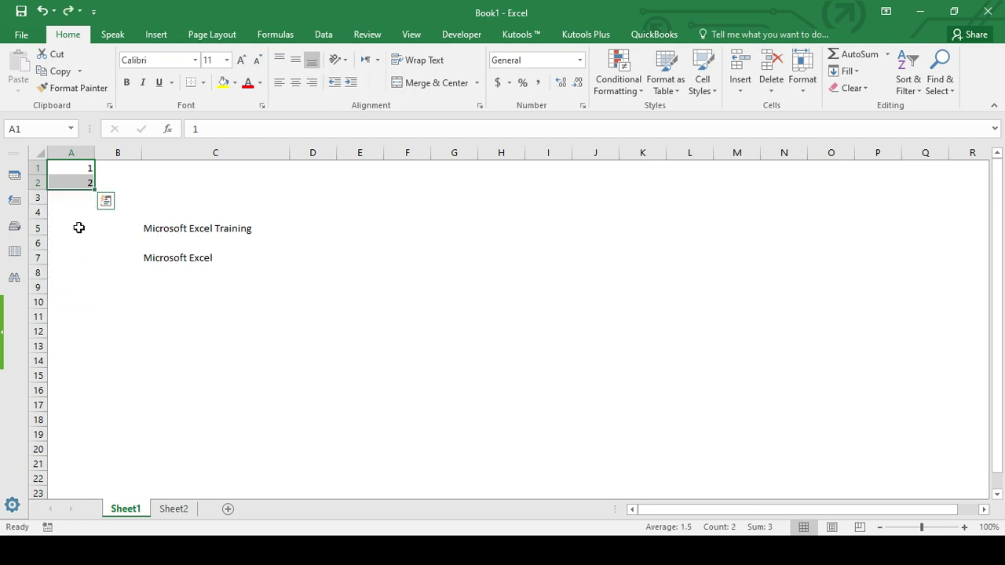
click(81, 182)
key(Delete)
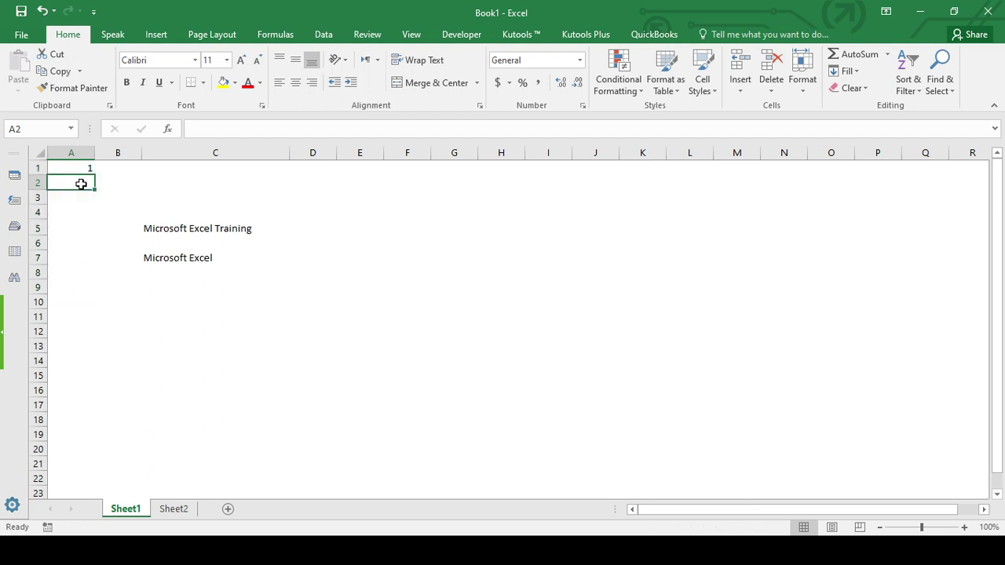
Fill a linear series down the column from A1 with step value 1 and stop value 9, and undo it.
click(86, 170)
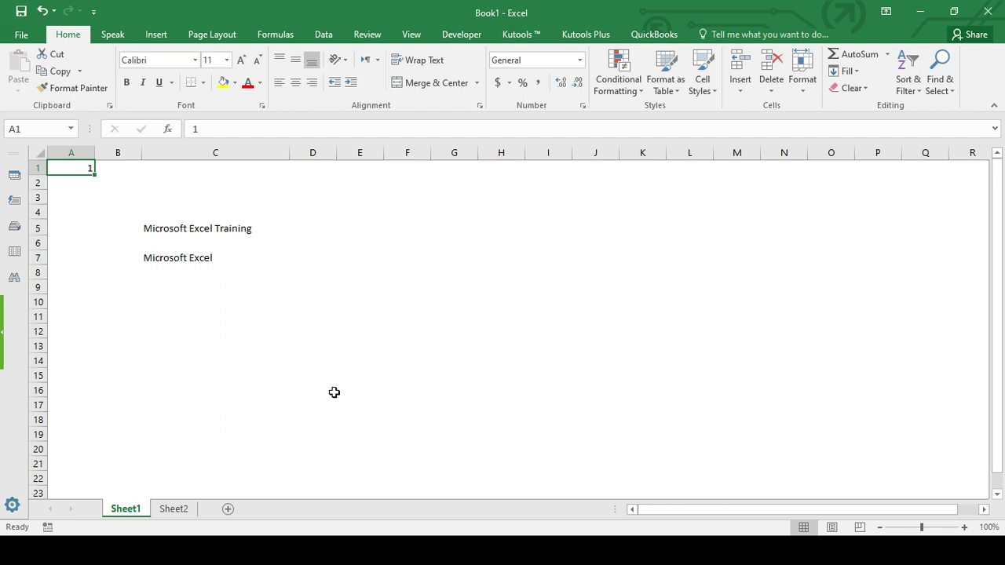
key(alt)
key(h)
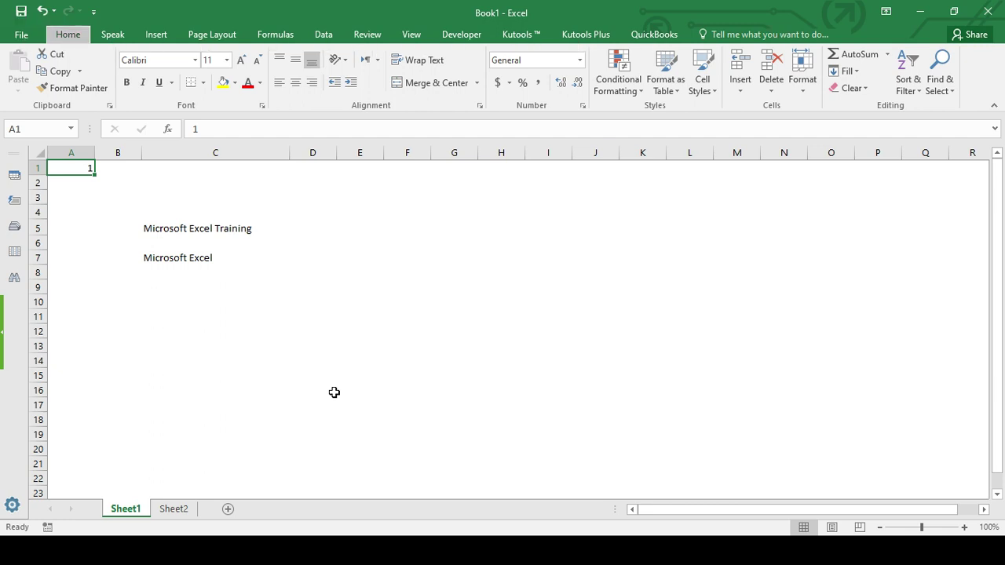
key(f)
key(i)
key(s)
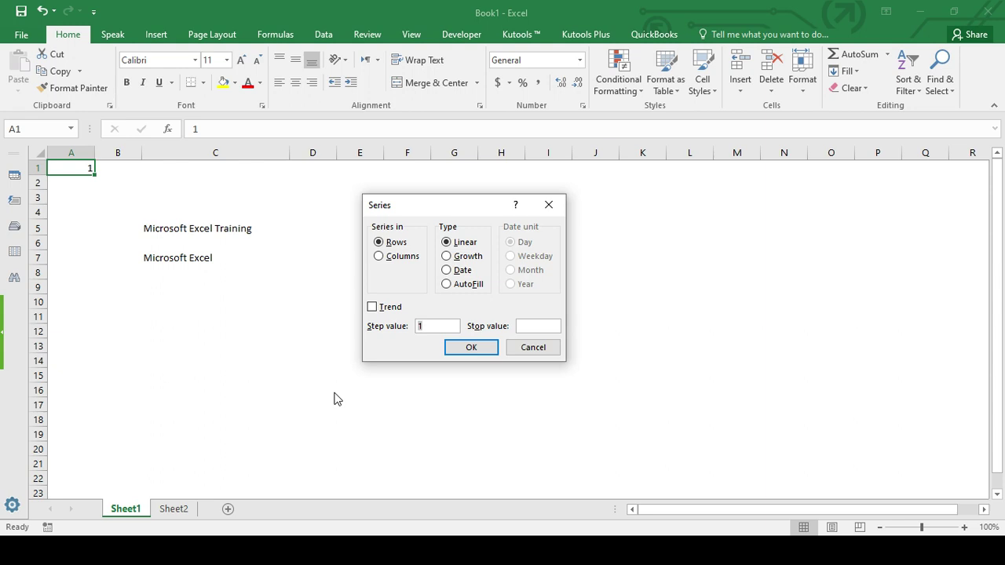
click(379, 256)
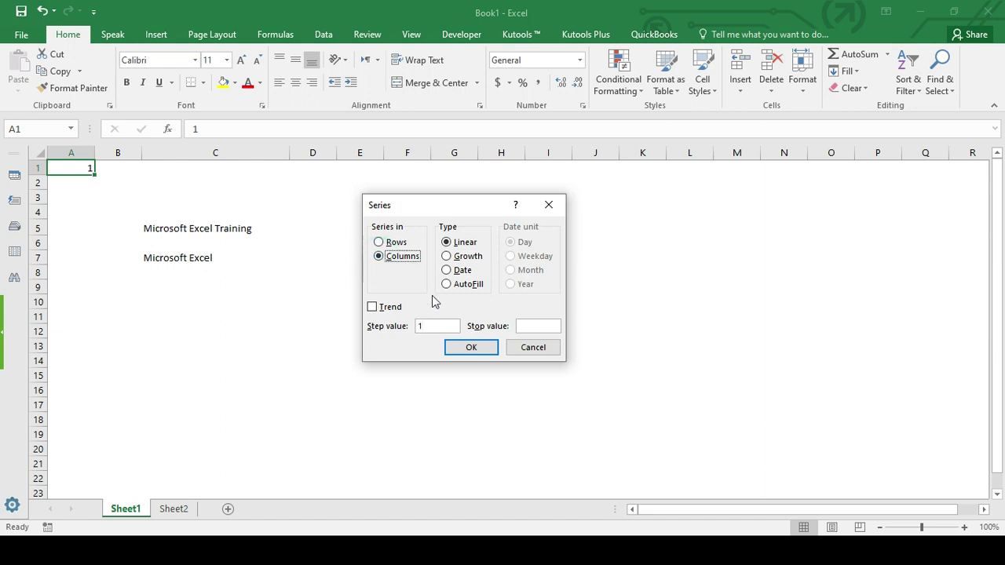
click(541, 326)
text(9)
click(471, 347)
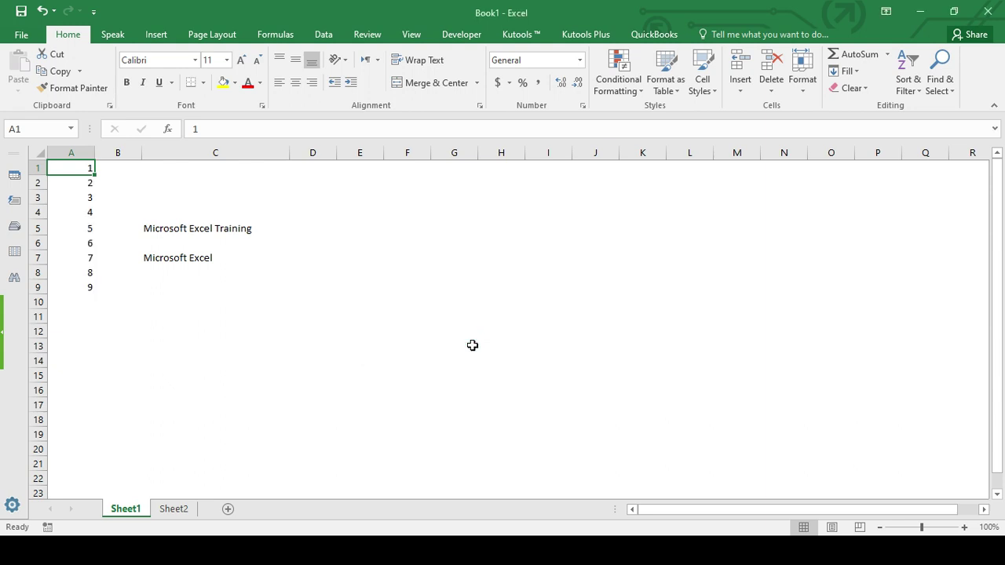
key(ctrl+z)
Jump from A1 to the sheet's last row and last column, returning to A1 each time.
key(ctrl+Down)
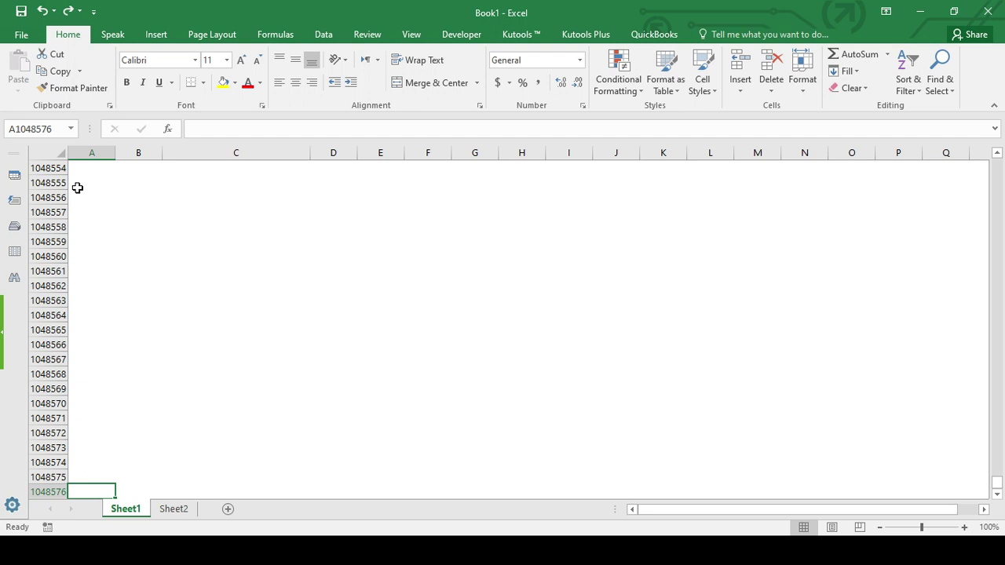
key(ctrl+Up)
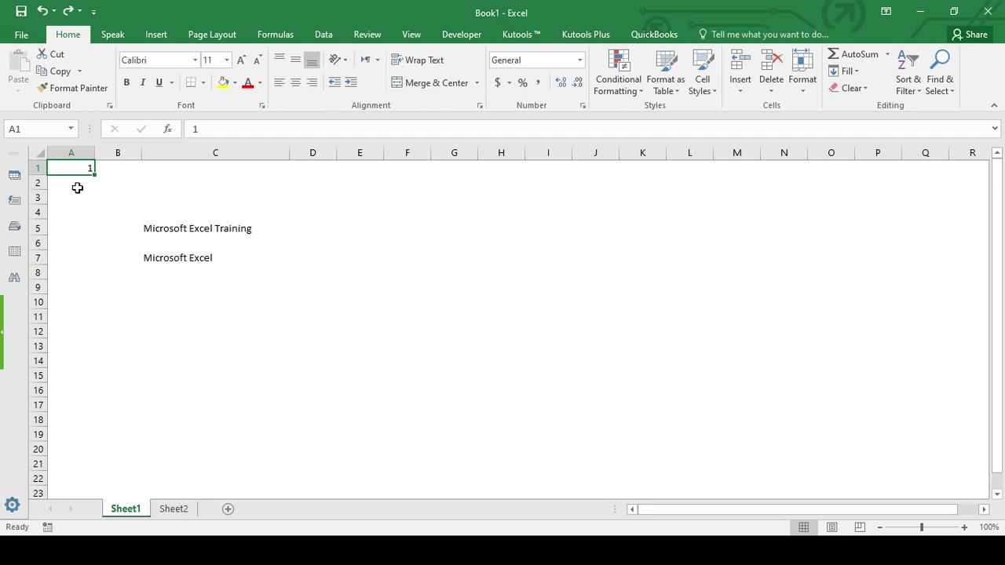
key(ctrl+Right)
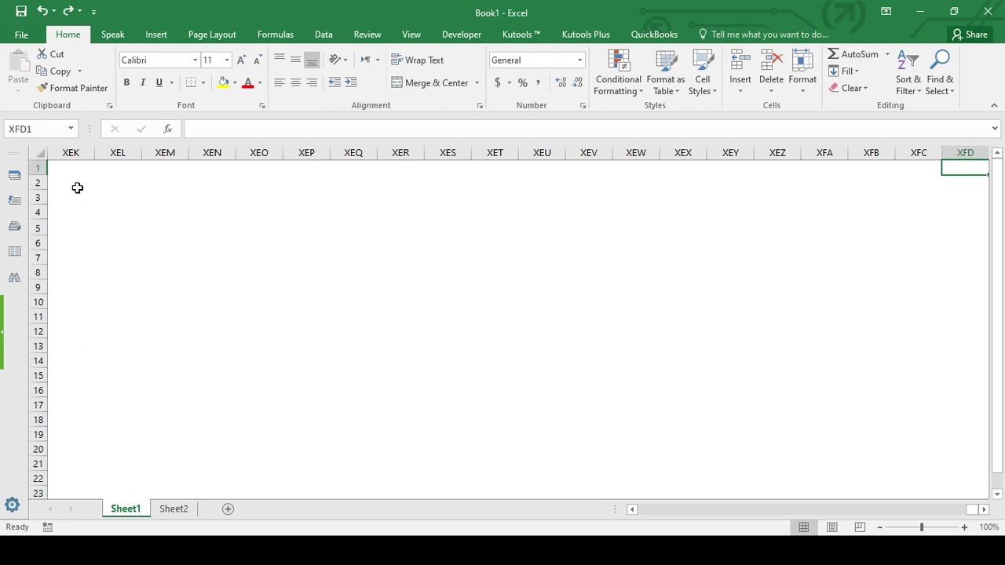
key(ctrl+Left)
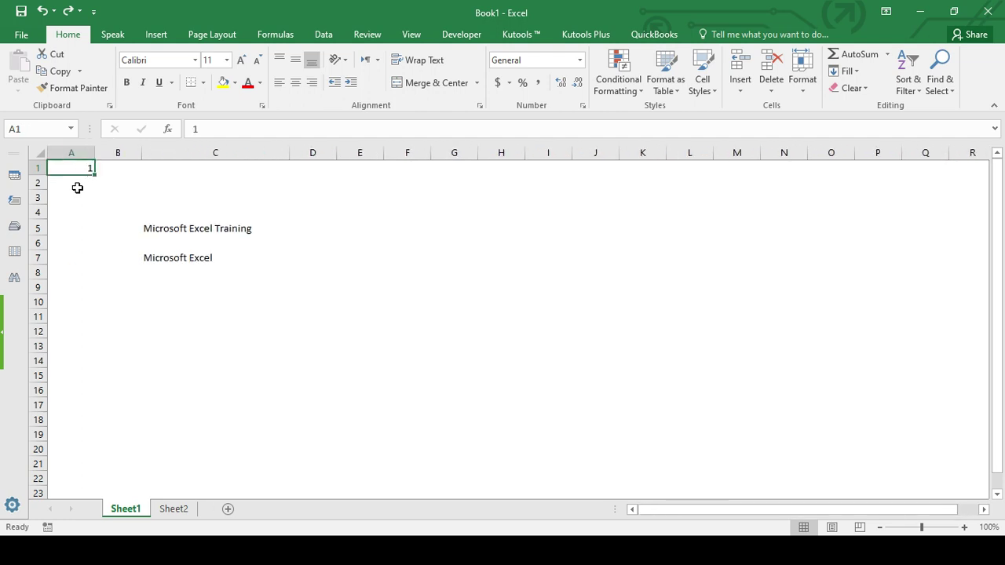
Fill a linear series across row 1 from A1 with step value 1 and stop value 70000, and check the row's far end.
key(alt)
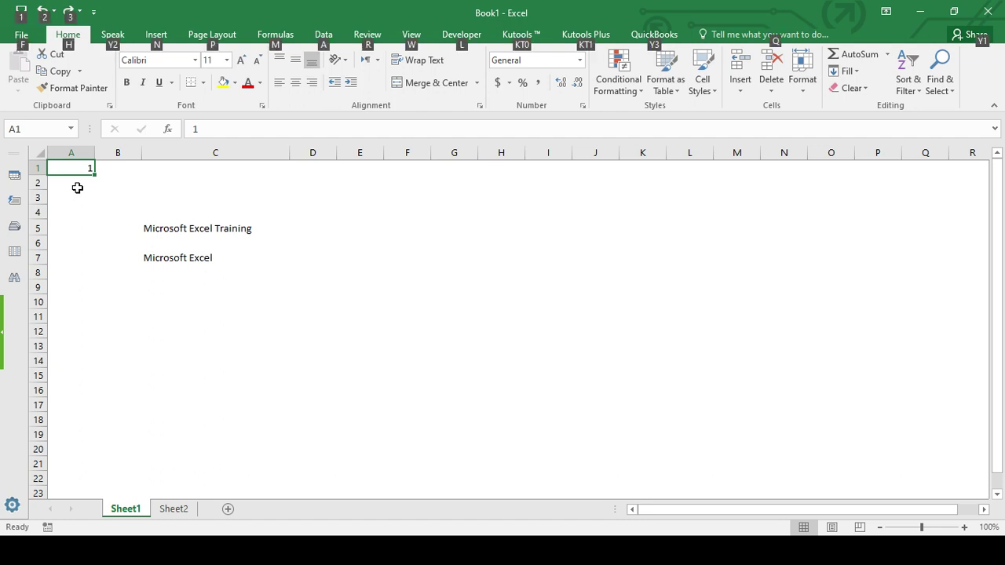
key(Escape)
key(alt+h)
key(f)
key(i)
key(s)
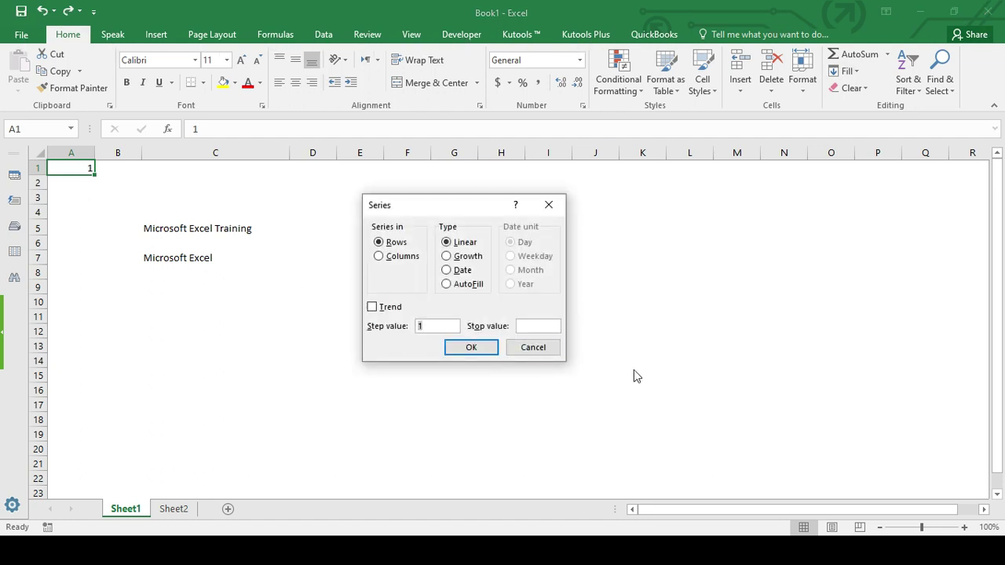
click(526, 325)
text(70000)
click(471, 347)
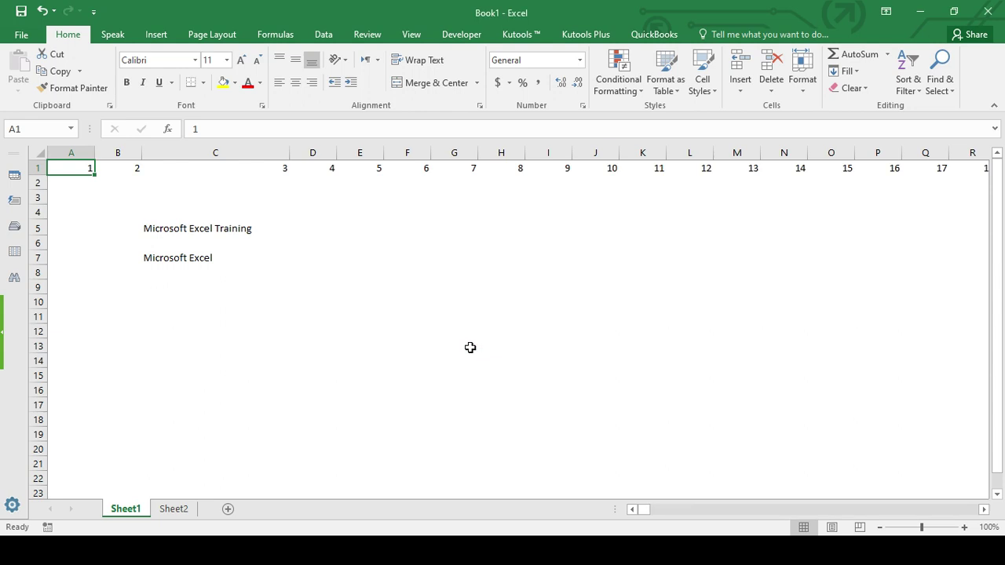
key(ctrl+Right)
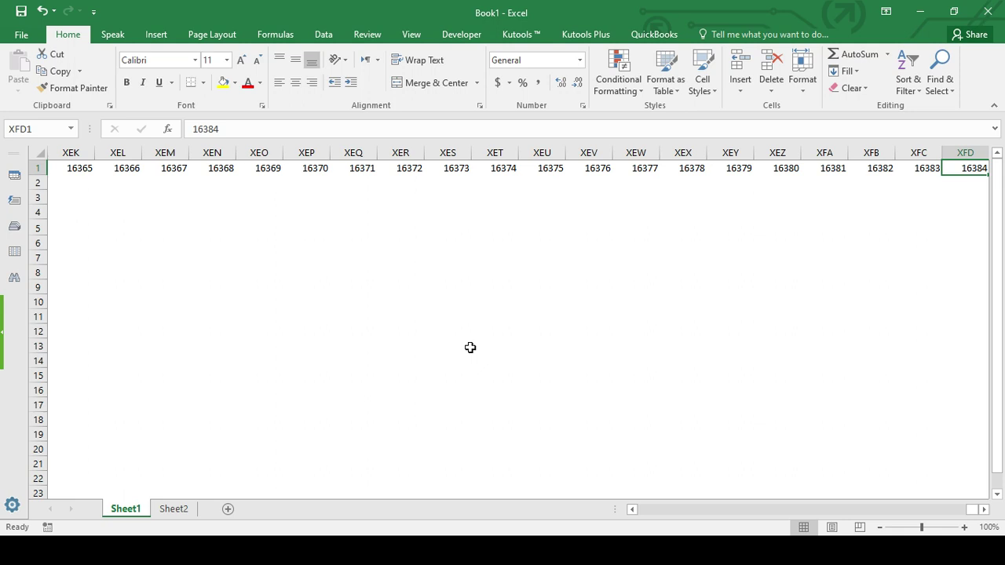
key(ctrl+Left)
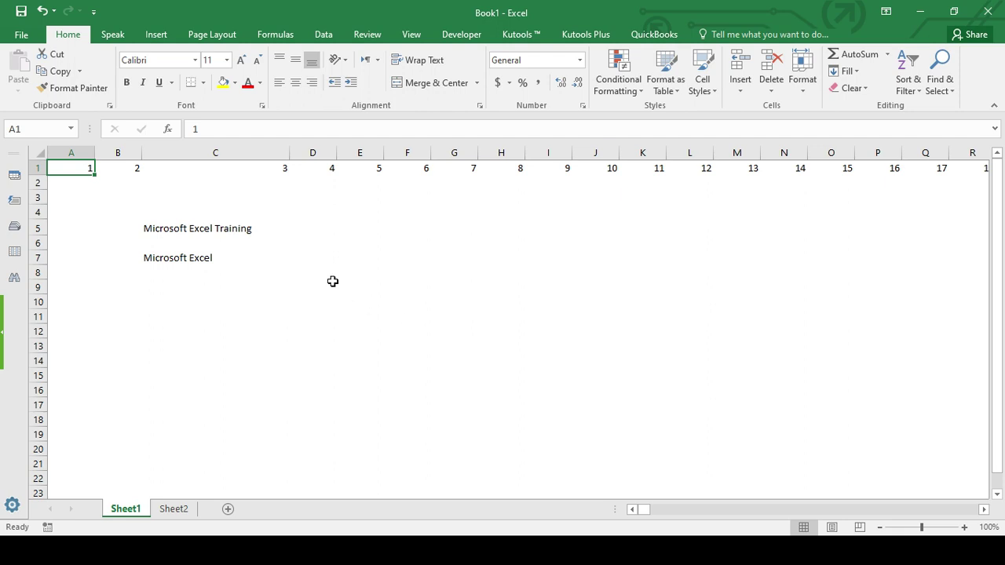
Fill the range D5:H12 with the formula =RANDBETWEEN(1,9).
drag(312, 231, 480, 325)
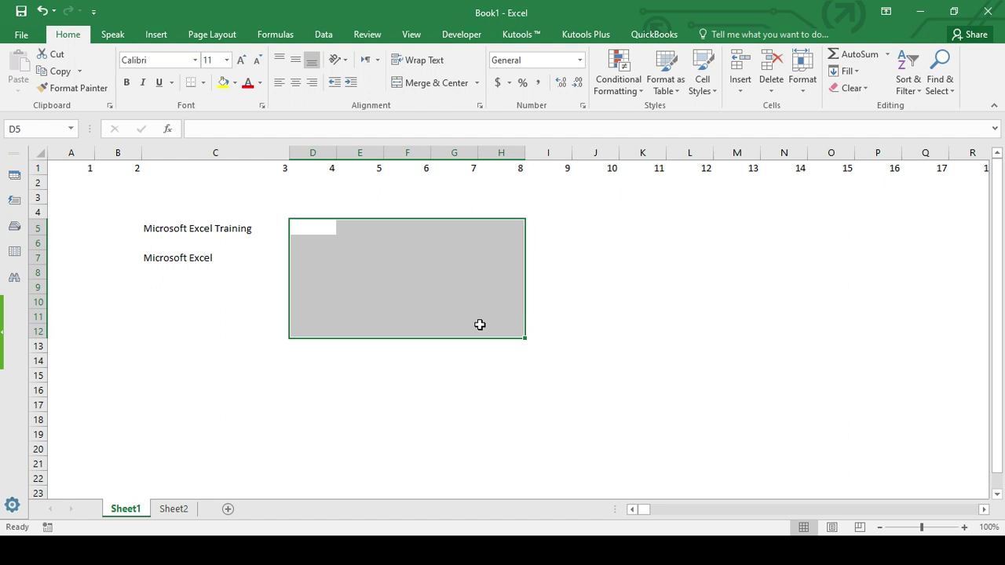
text(=ran)
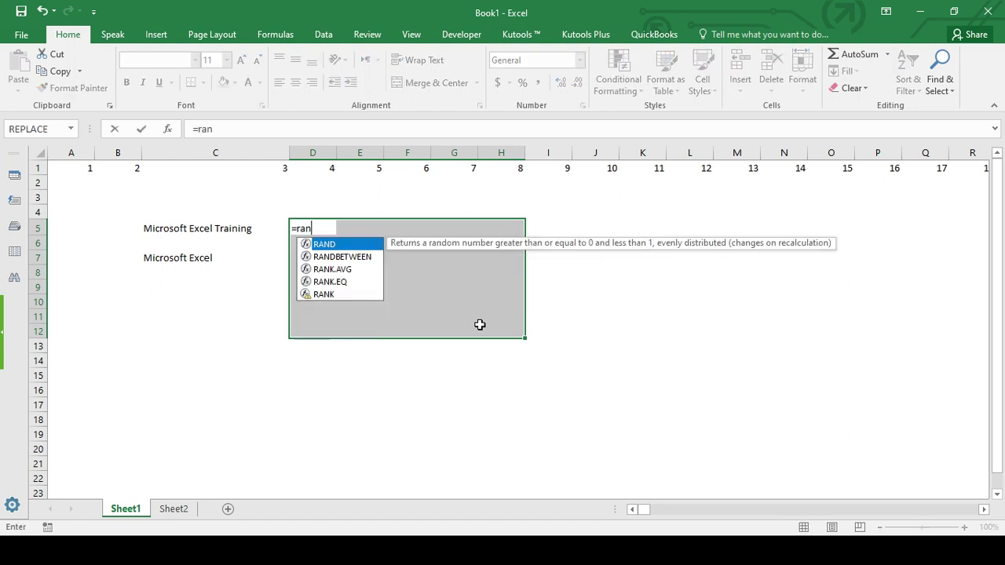
key(Down)
key(Tab)
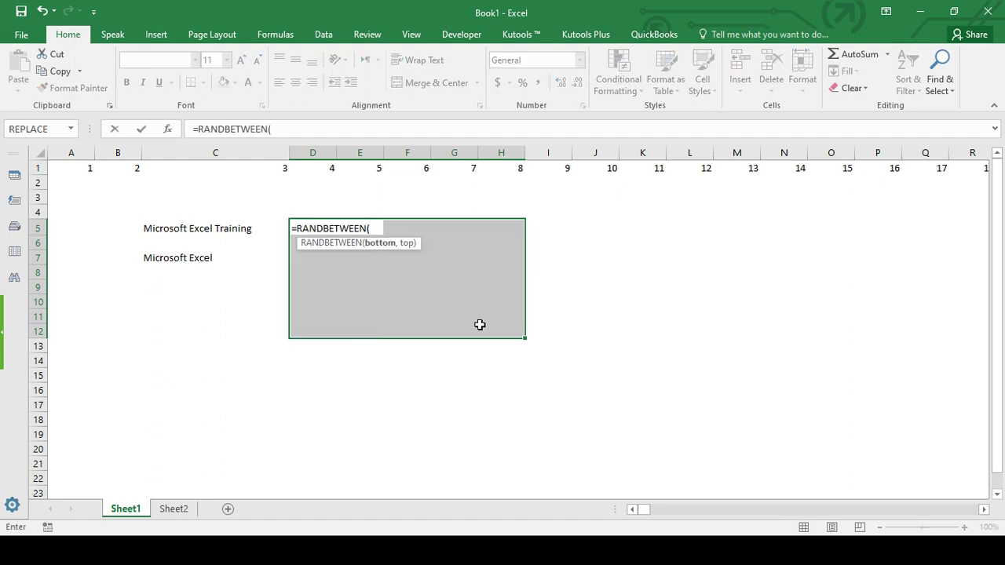
text(1,9)
key(ctrl+Return)
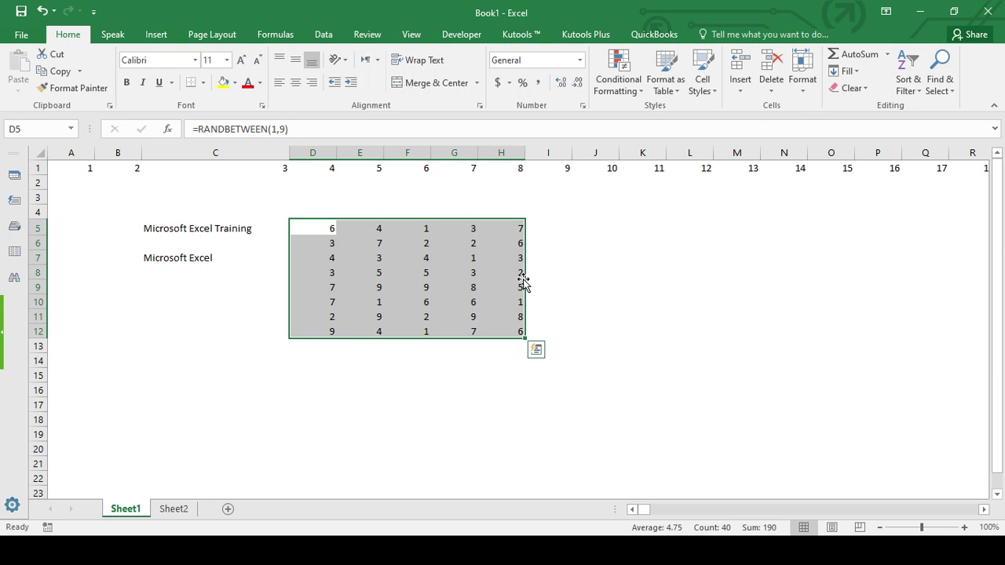
Convert the random-number formulas in D5:H12 to values only, in place, and apply All Borders to the range.
mouse_move(523, 281)
mouse_down()
mouse_move(541, 285)
mouse_move(506, 283)
mouse_up()
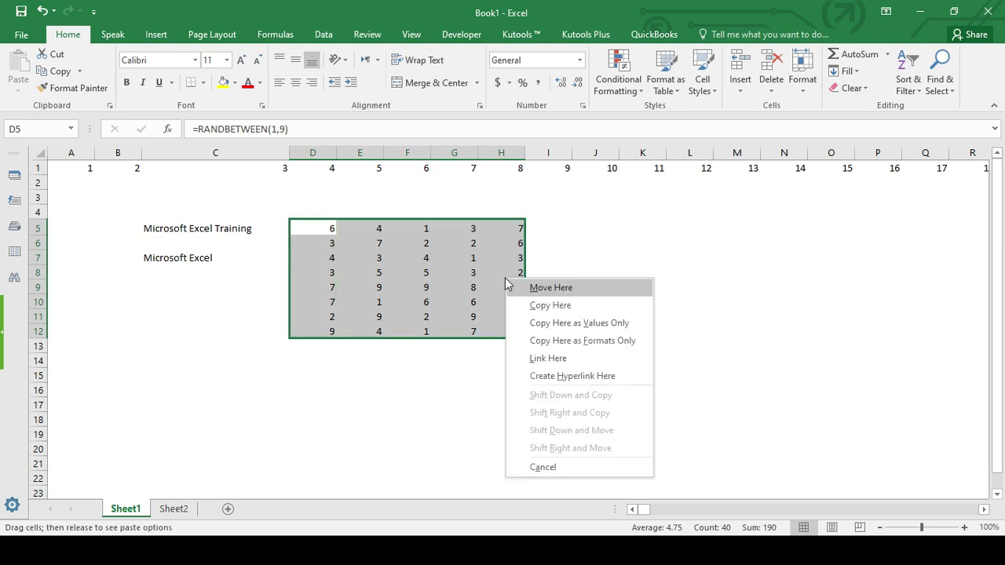
click(539, 325)
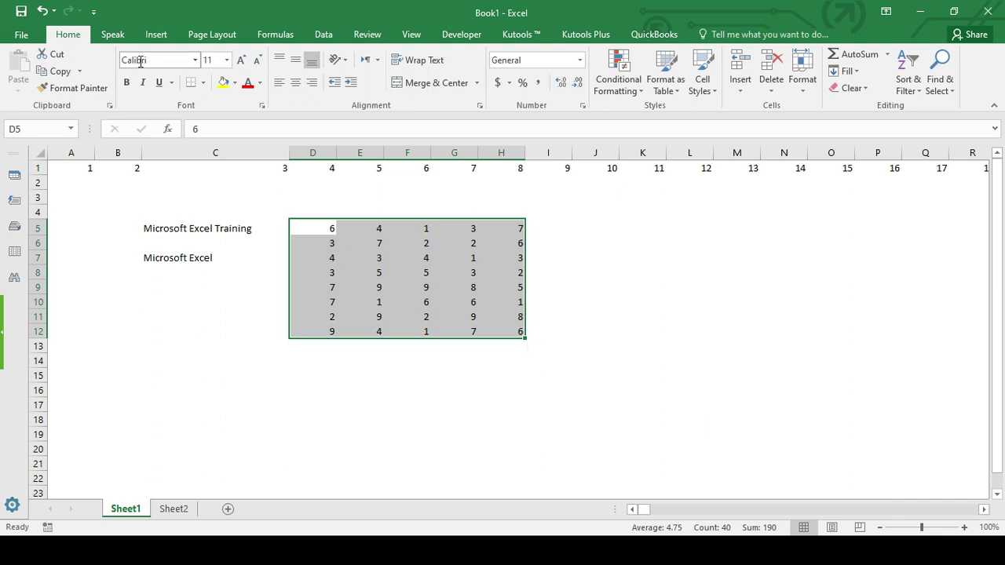
click(204, 83)
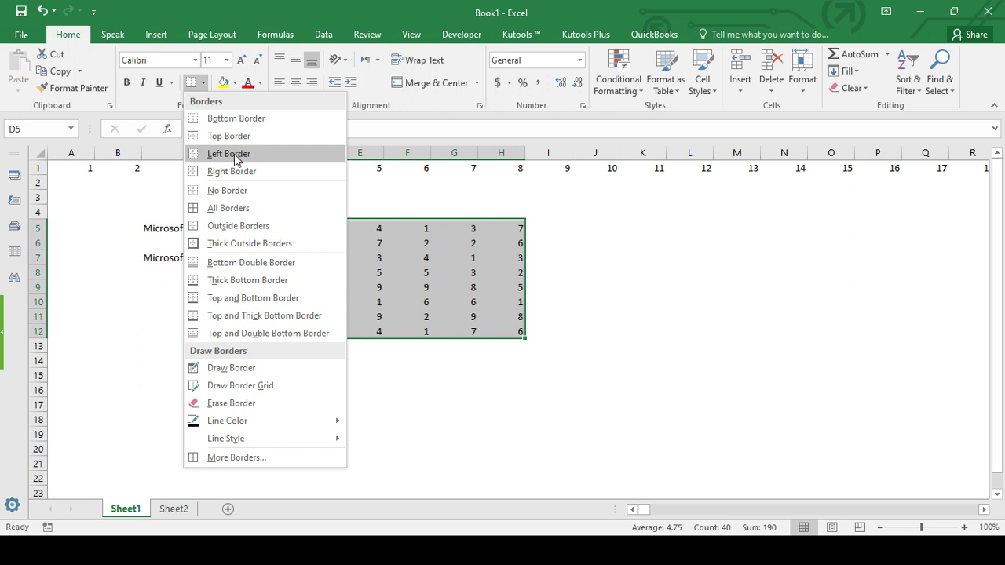
click(243, 207)
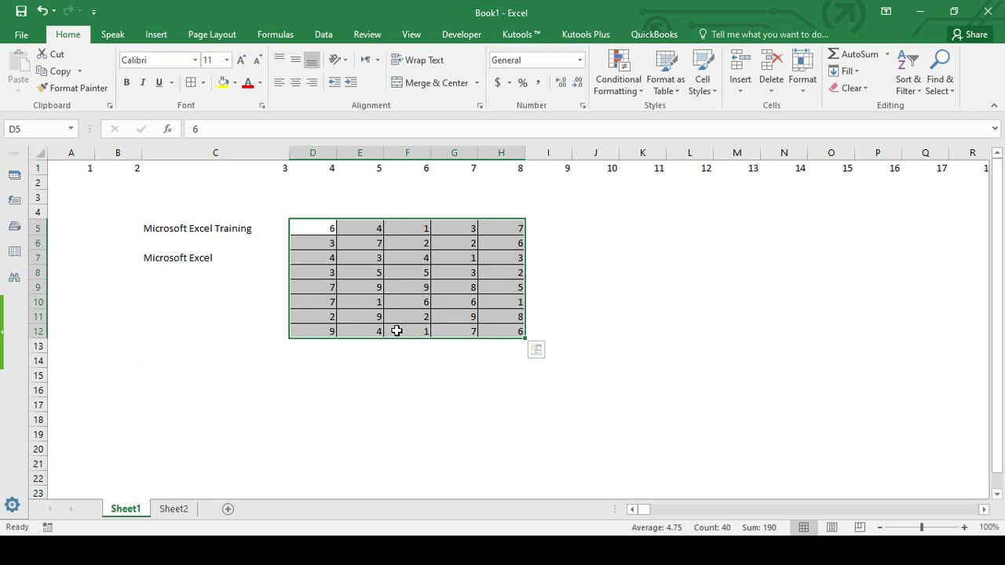
Enter "a" in cell A5 and "b" in cell B5.
click(71, 227)
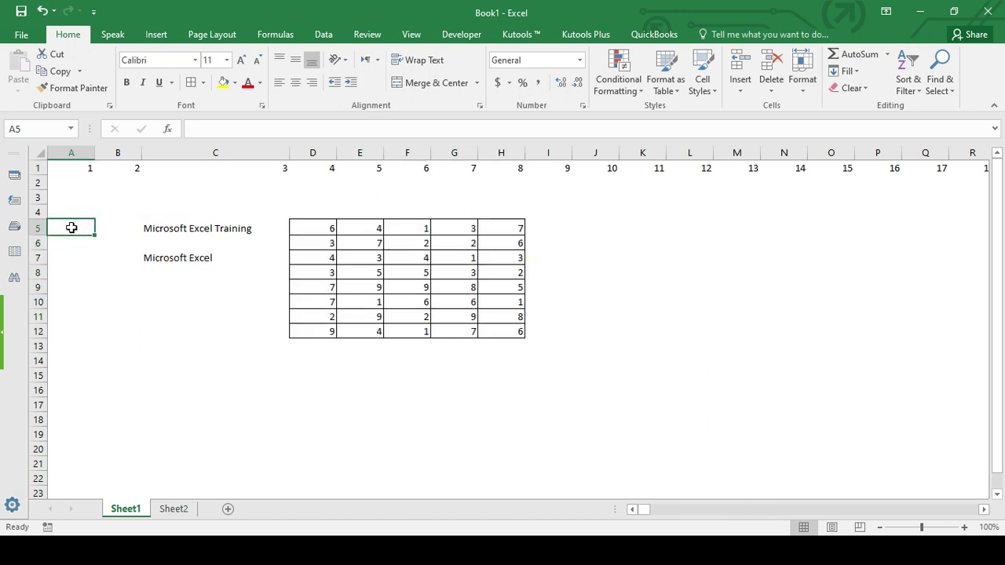
text(a)
key(Tab)
text(b)
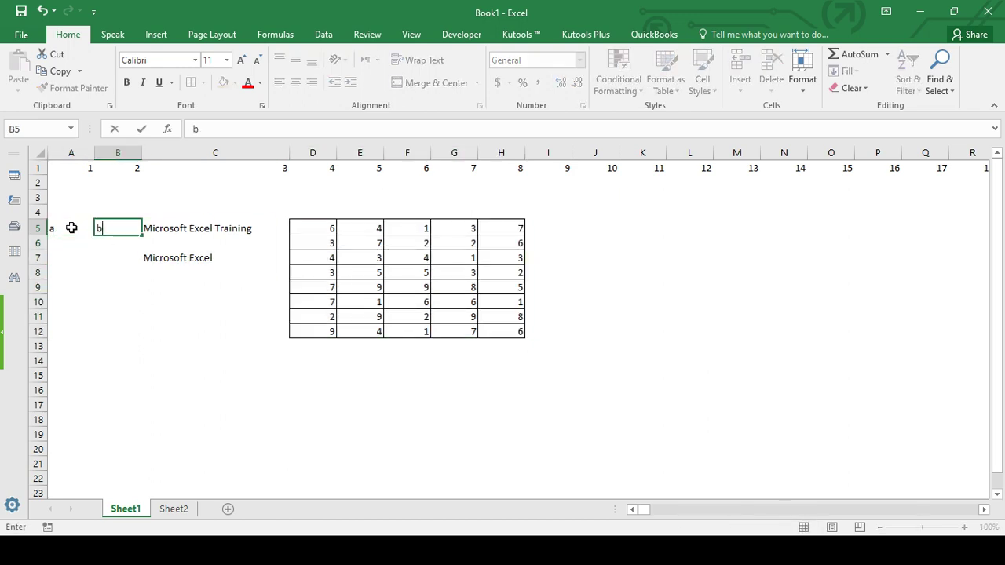
key(Return)
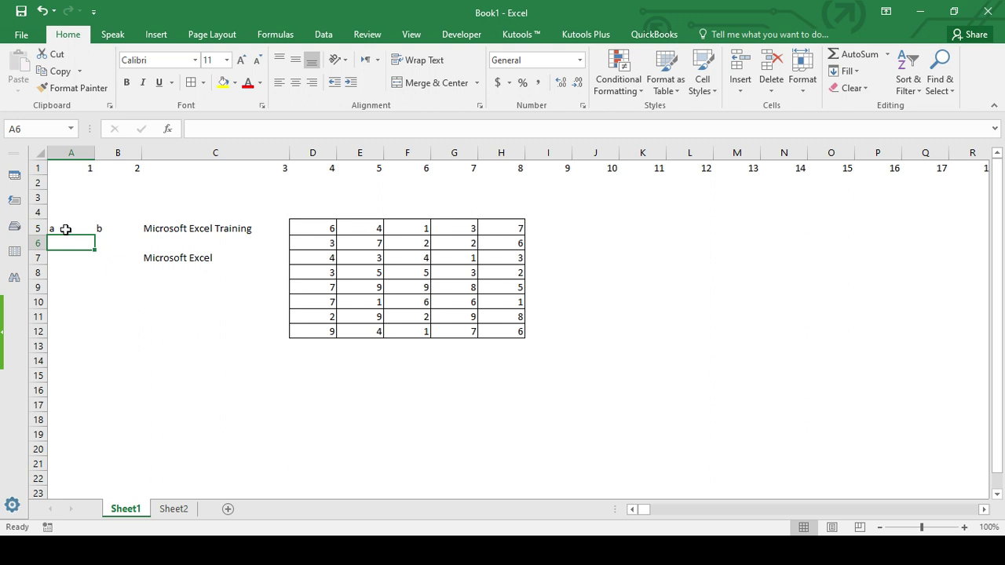
Apply a Thick Bottom Border to the range A5:C5.
drag(65, 229, 198, 234)
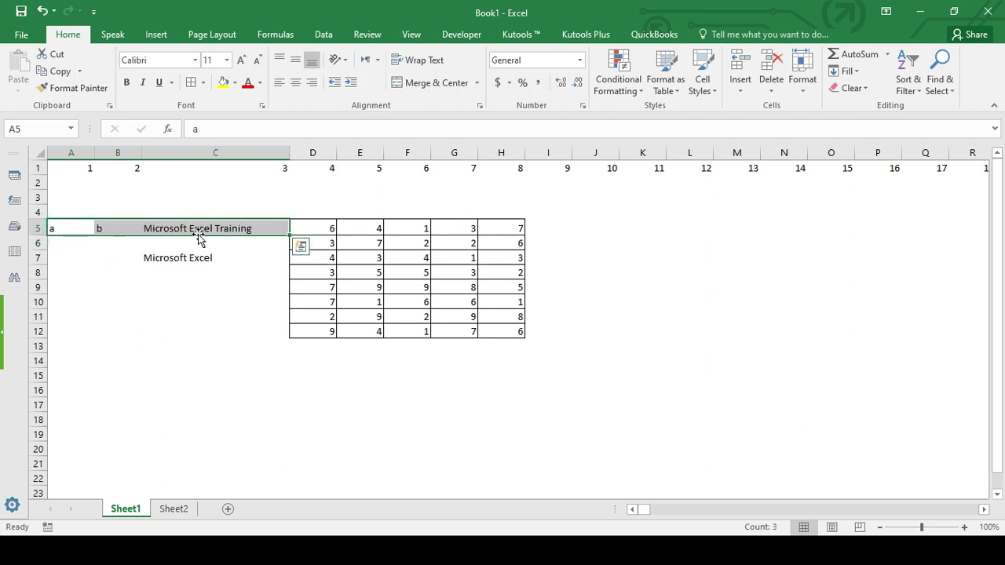
click(205, 84)
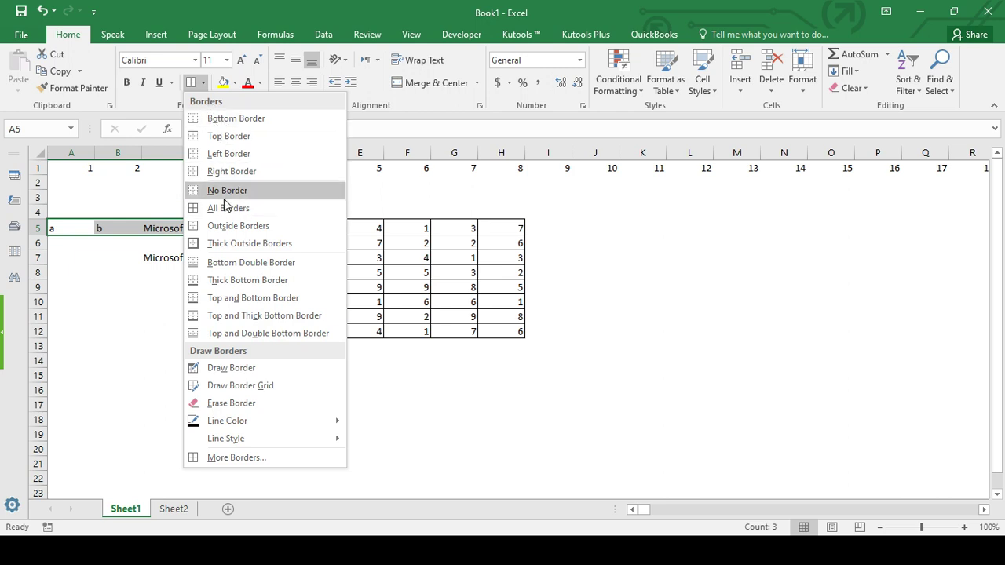
click(264, 282)
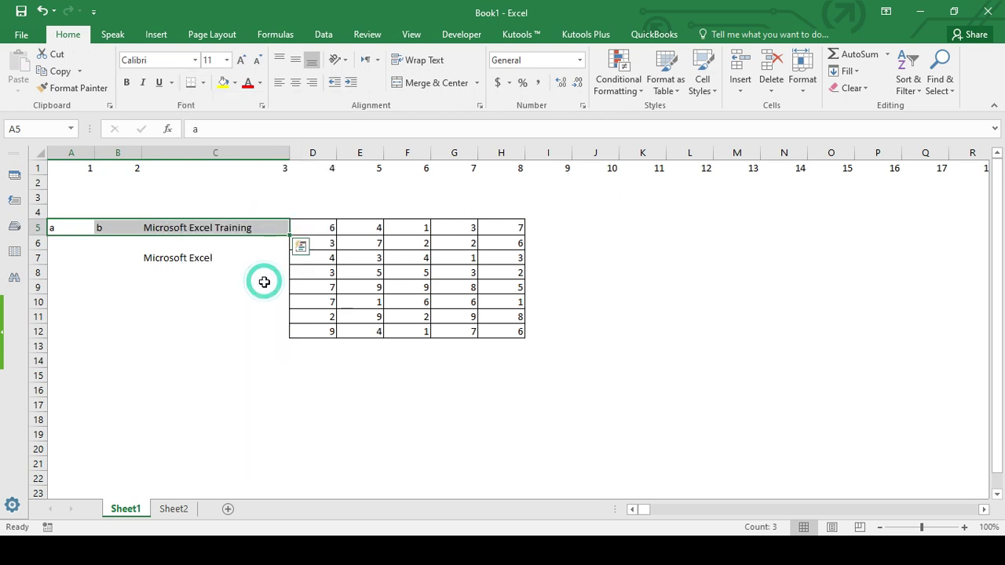
click(118, 186)
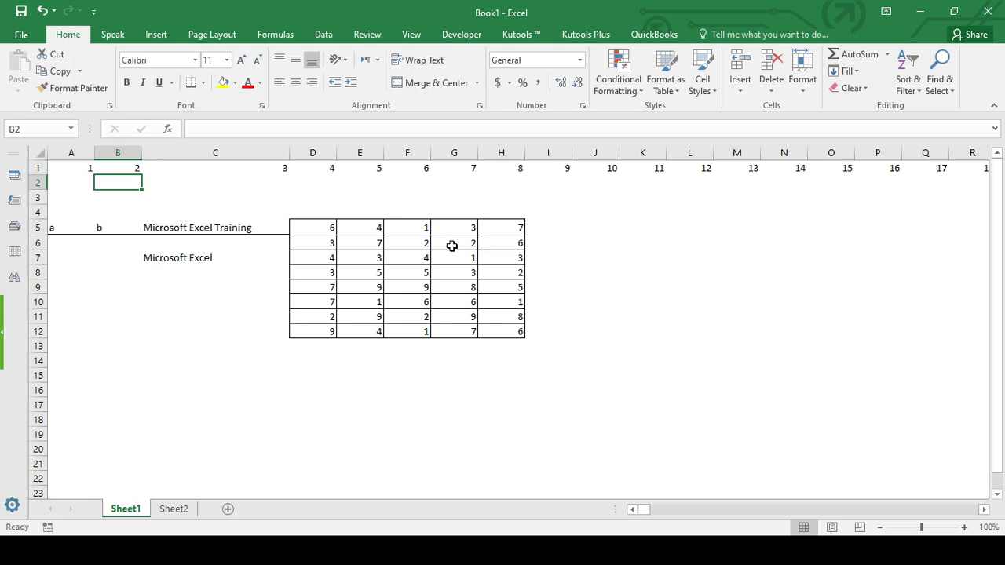
Clear the contents of the entire Sheet1, and delete all its cells to remove the remaining borders.
click(38, 154)
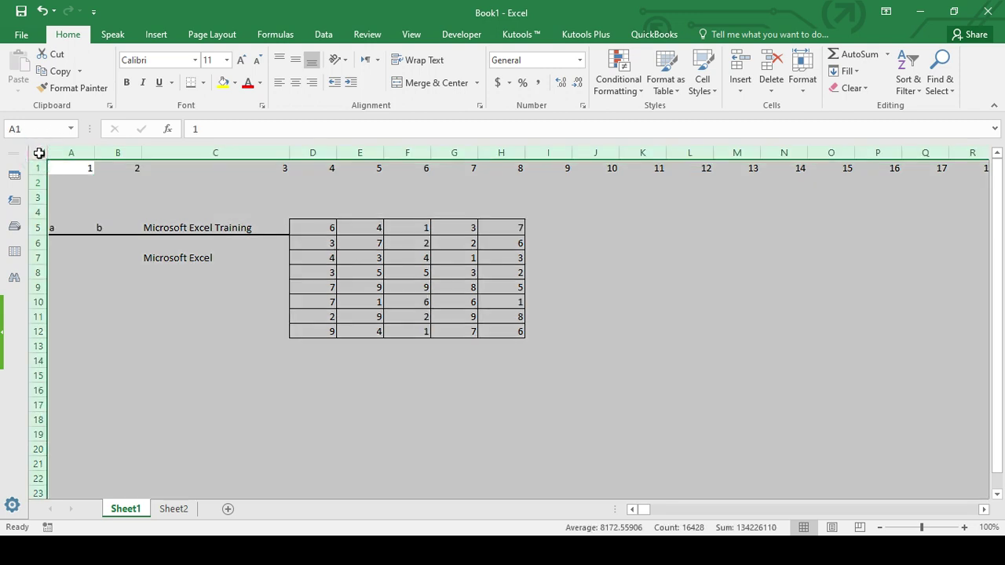
right_click(38, 154)
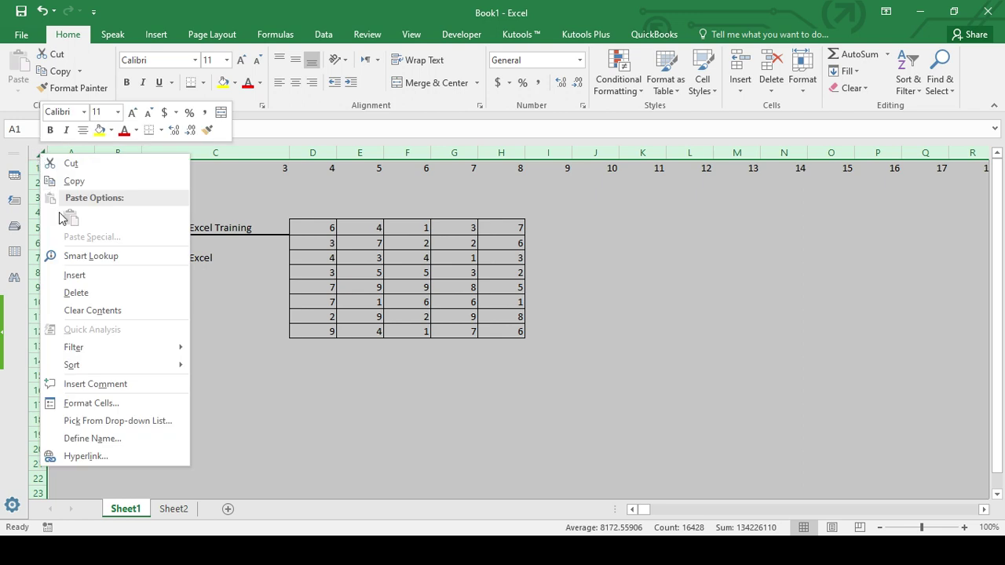
click(92, 311)
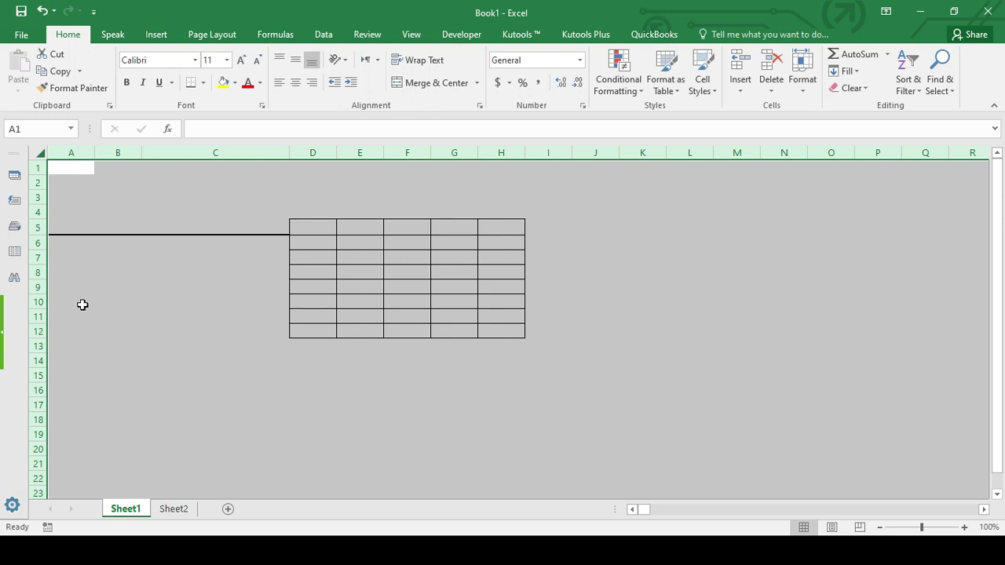
right_click(42, 155)
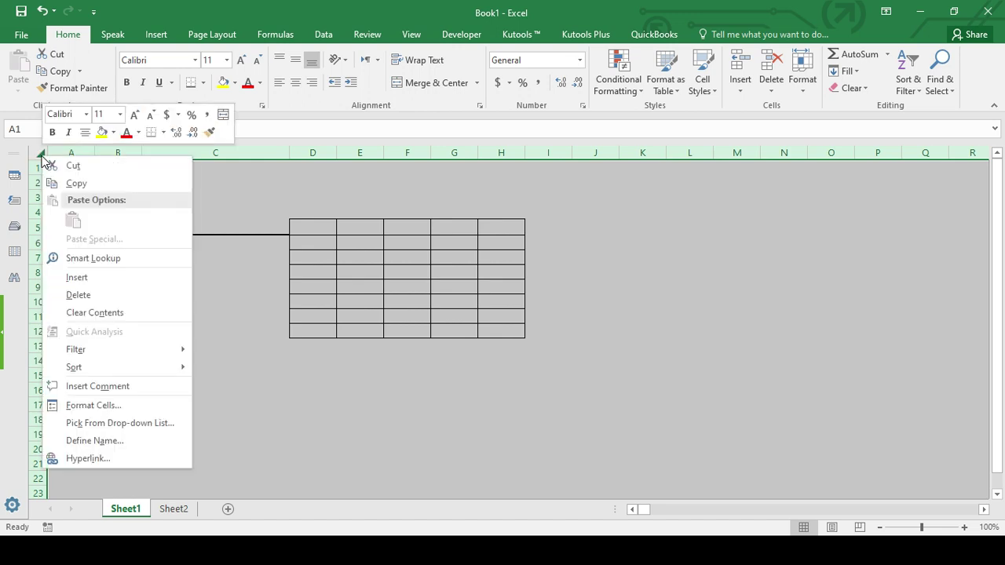
click(99, 295)
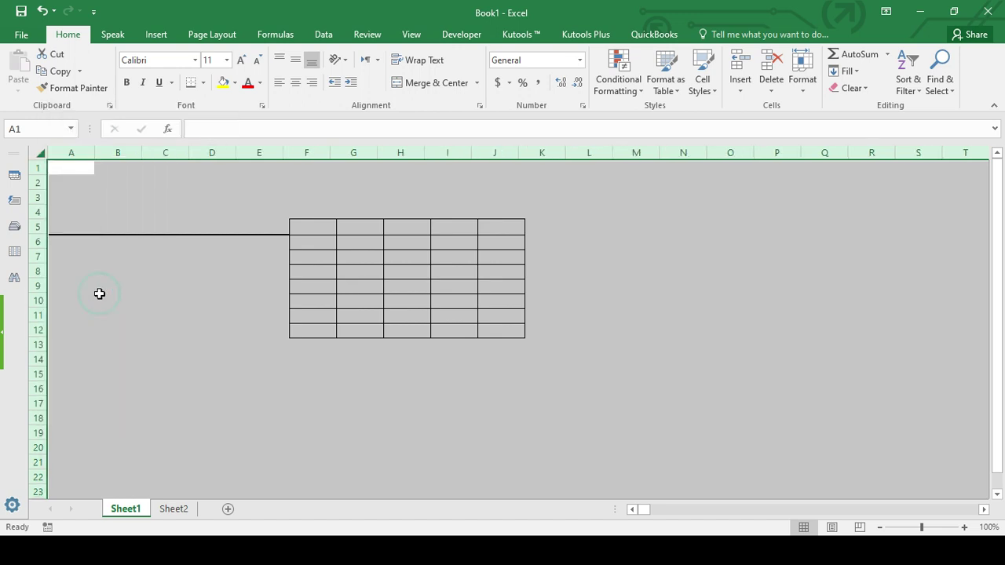
click(174, 287)
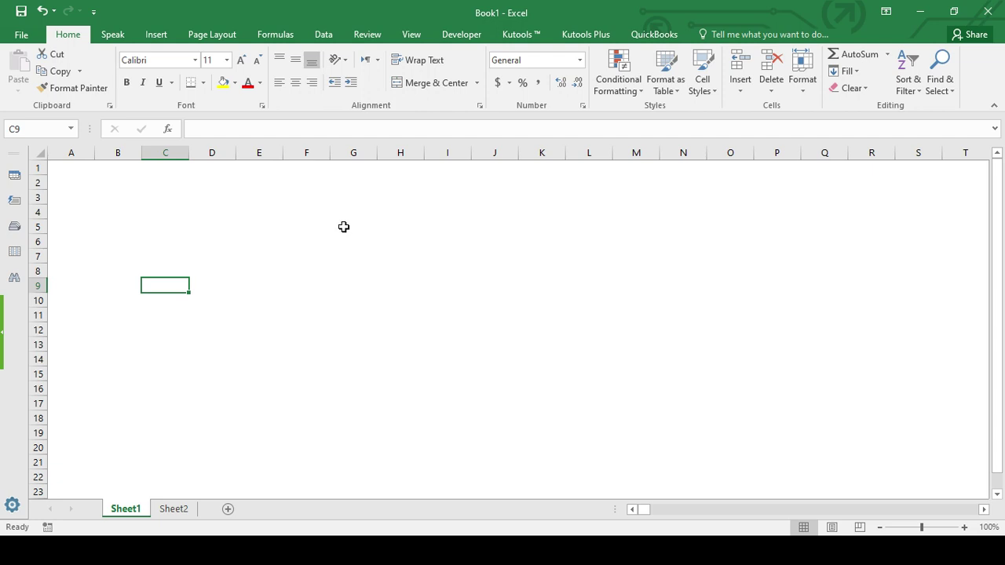
Turn the sheet's gridlines back on and enter 9876543.21345 in cell C4.
click(415, 36)
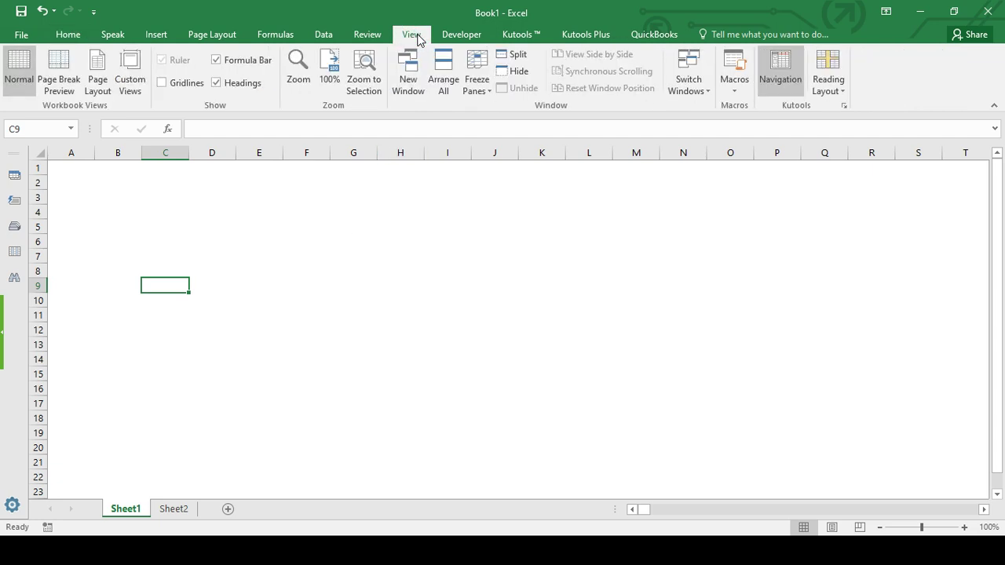
click(162, 83)
click(173, 213)
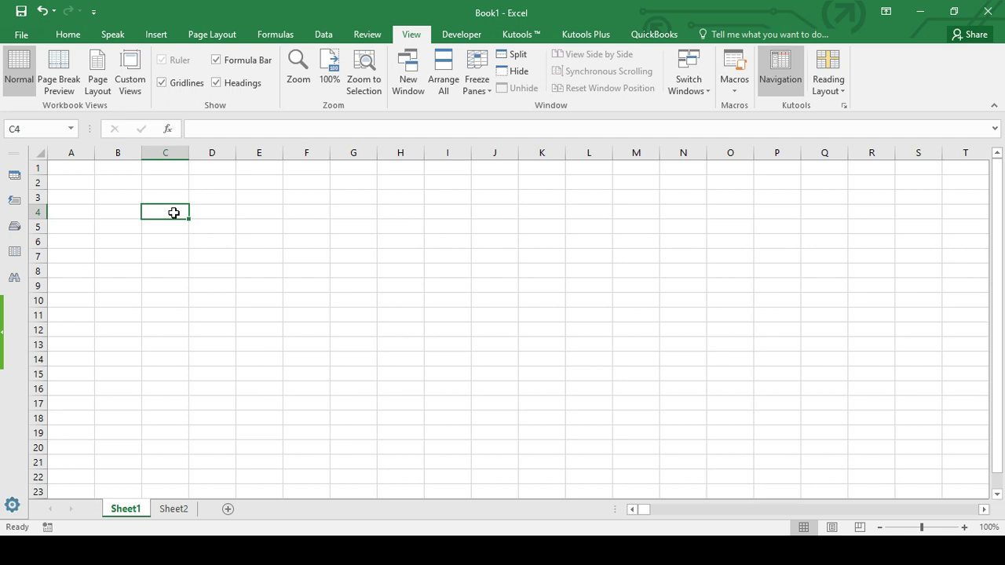
text(9876543.21345)
key(Return)
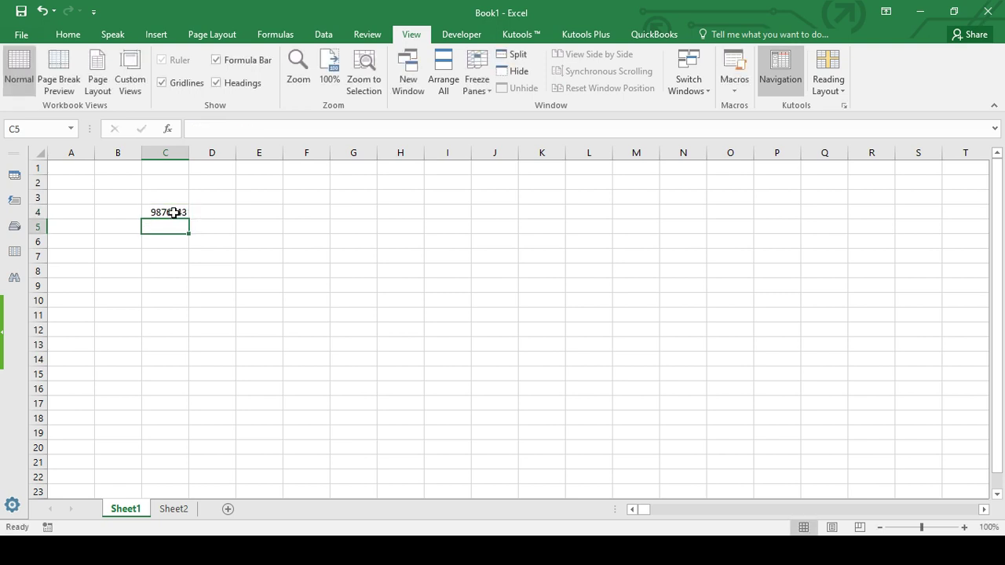
Widen column C so the number in C4 has room for its decimals.
click(174, 212)
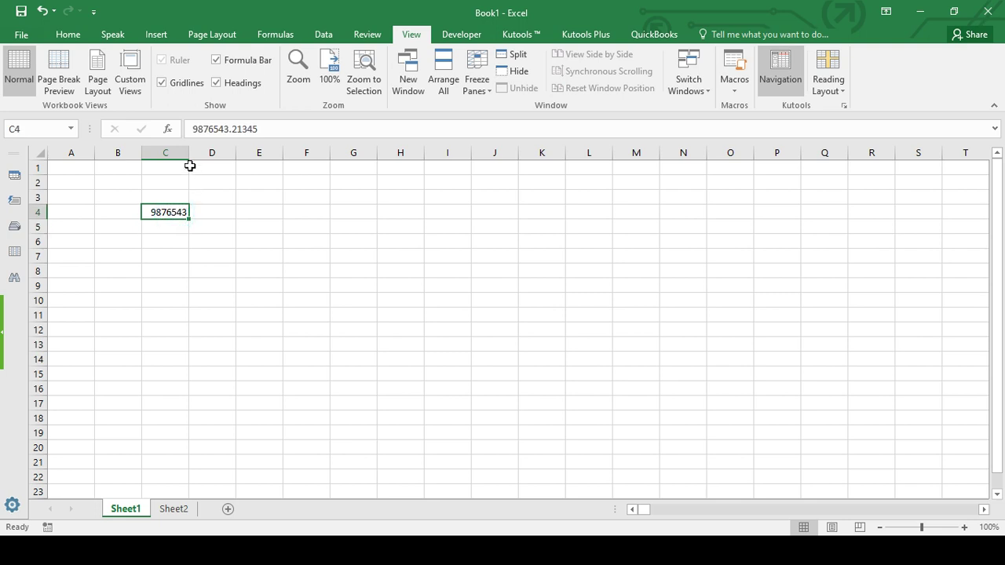
drag(188, 152, 217, 154)
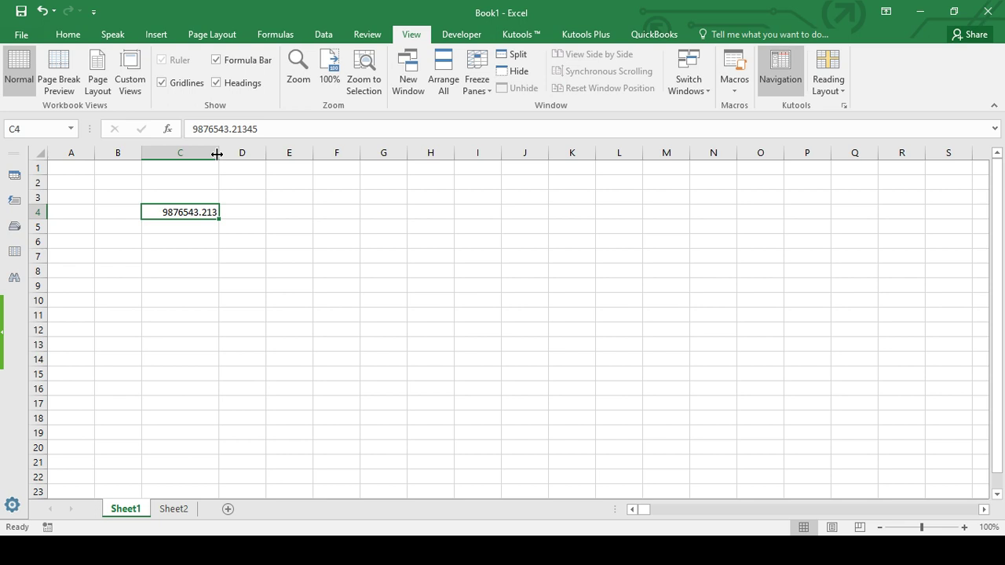
drag(217, 154, 225, 154)
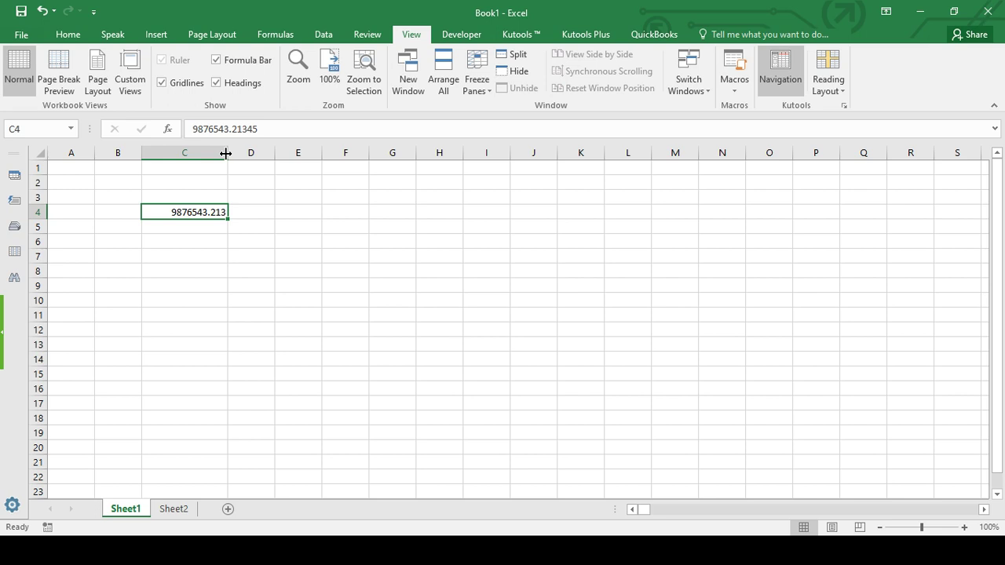
Format cell C4 as Currency.
click(56, 36)
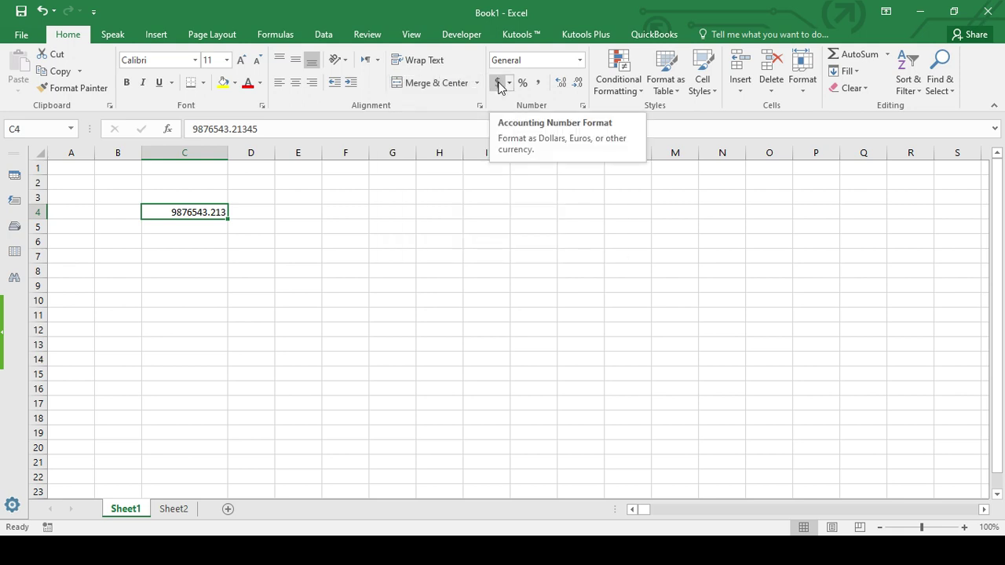
click(582, 60)
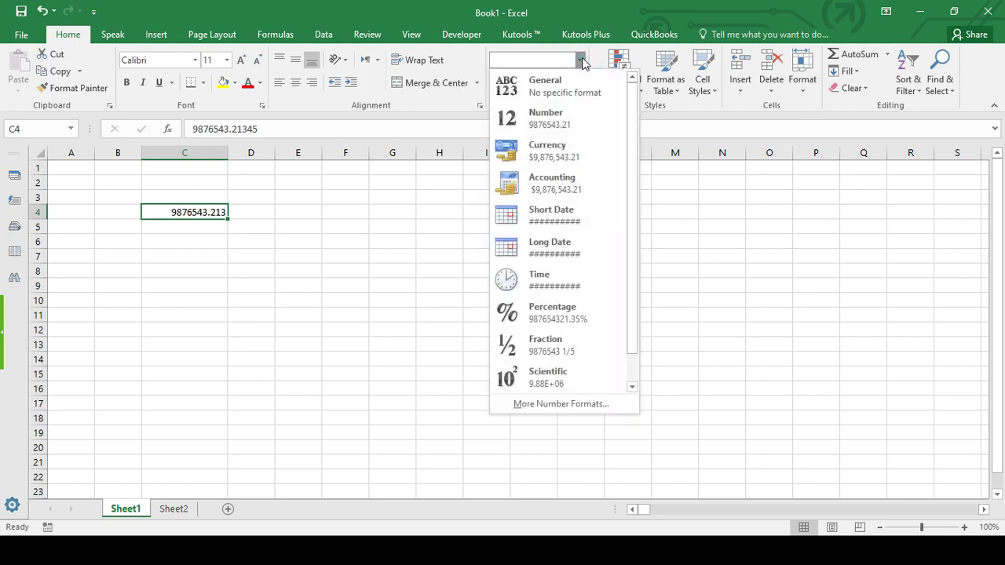
click(550, 150)
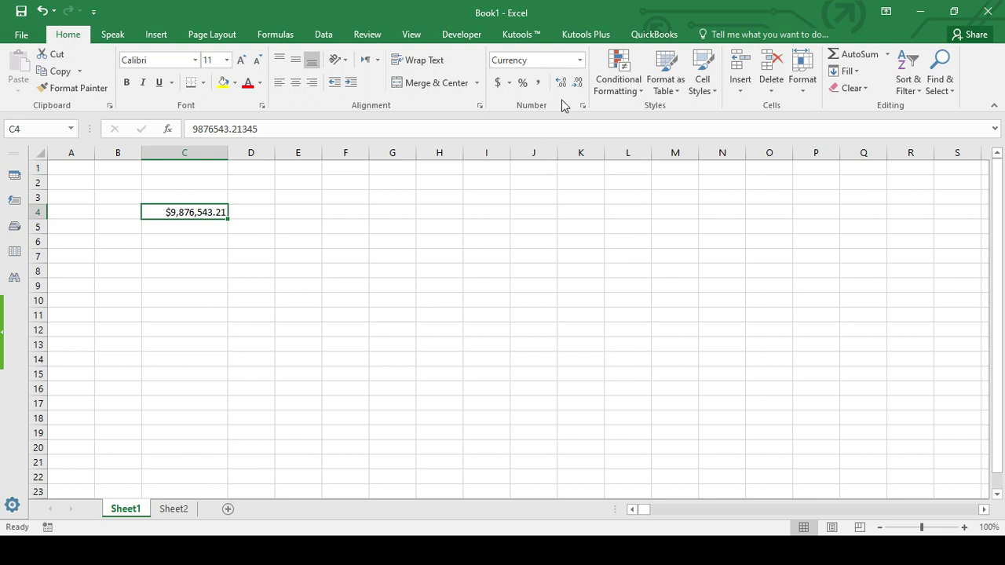
Set the number format of cell C4 to Accounting and widen column C a little more.
click(579, 62)
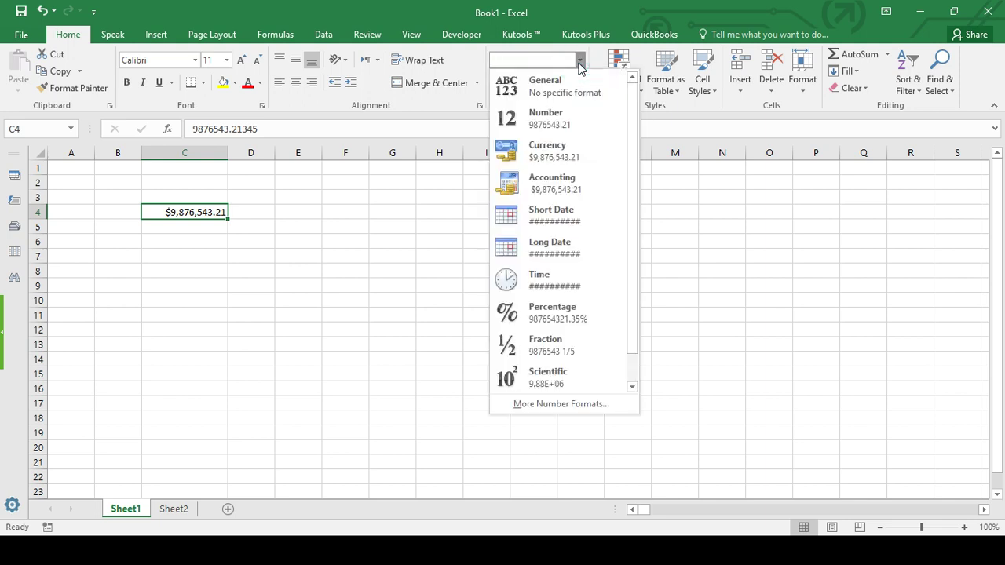
click(552, 181)
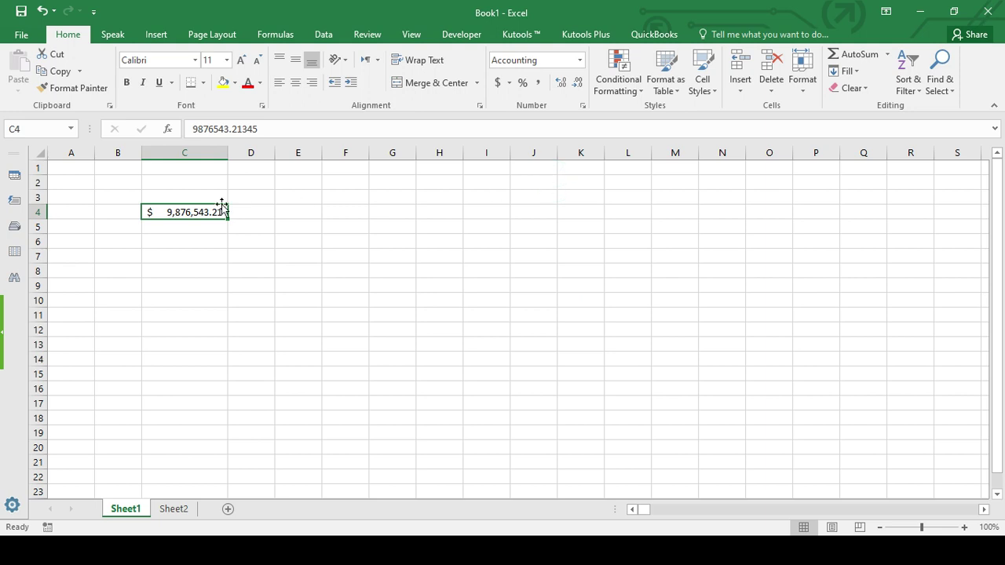
drag(229, 155, 247, 153)
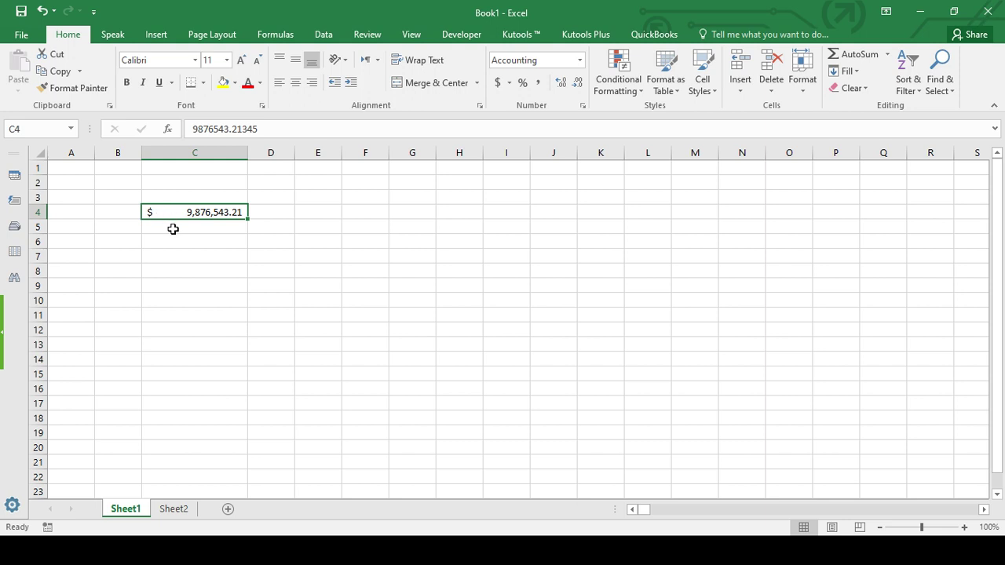
Enter 653254 in cell C5 and copy the Accounting format from C4 onto it with Format Painter.
click(174, 228)
text(653254)
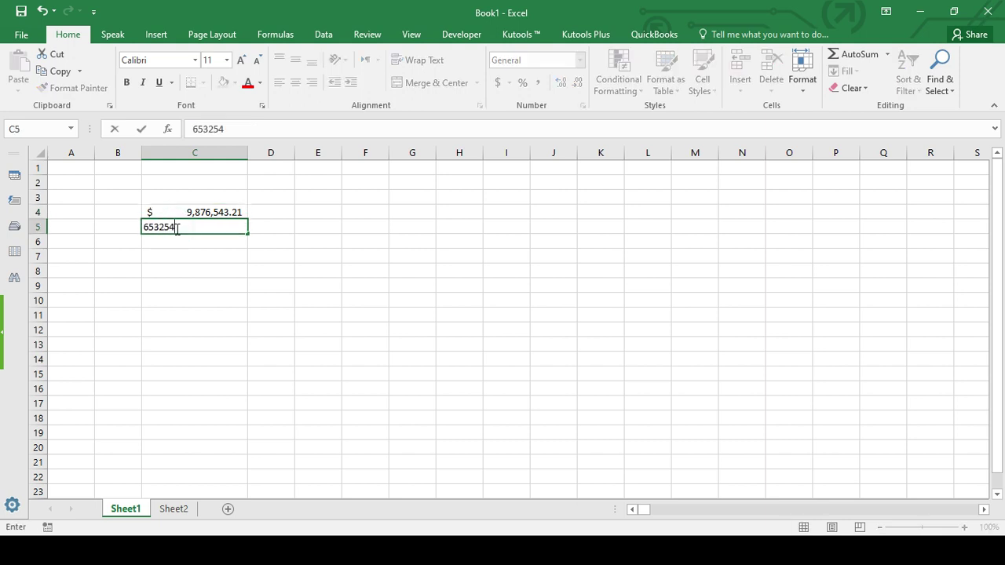
key(ctrl+Return)
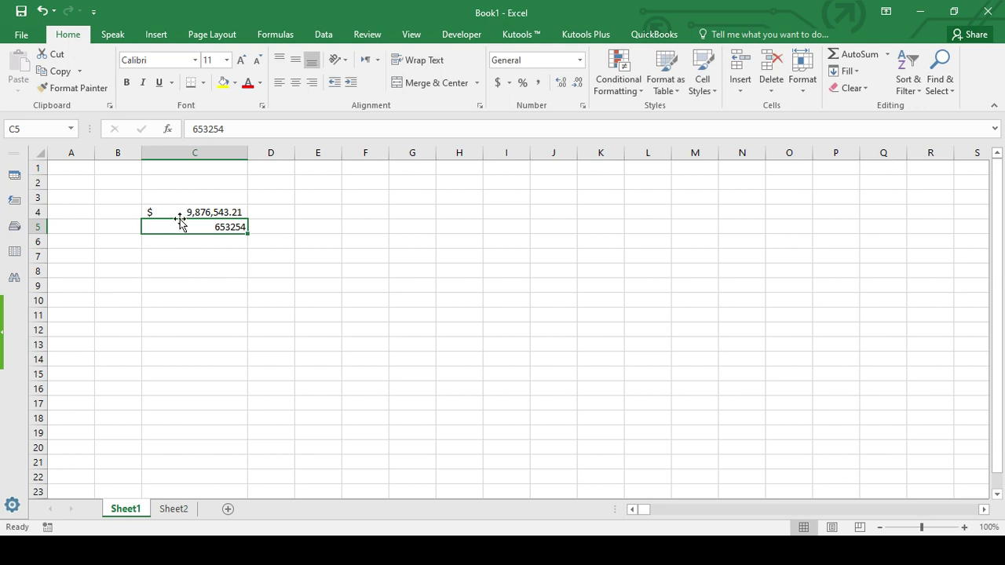
click(178, 212)
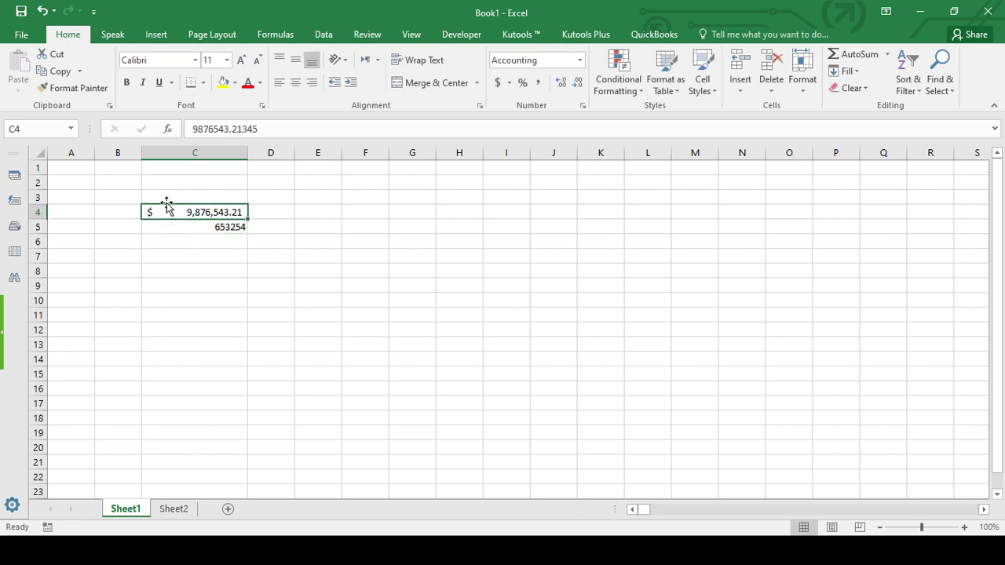
click(71, 88)
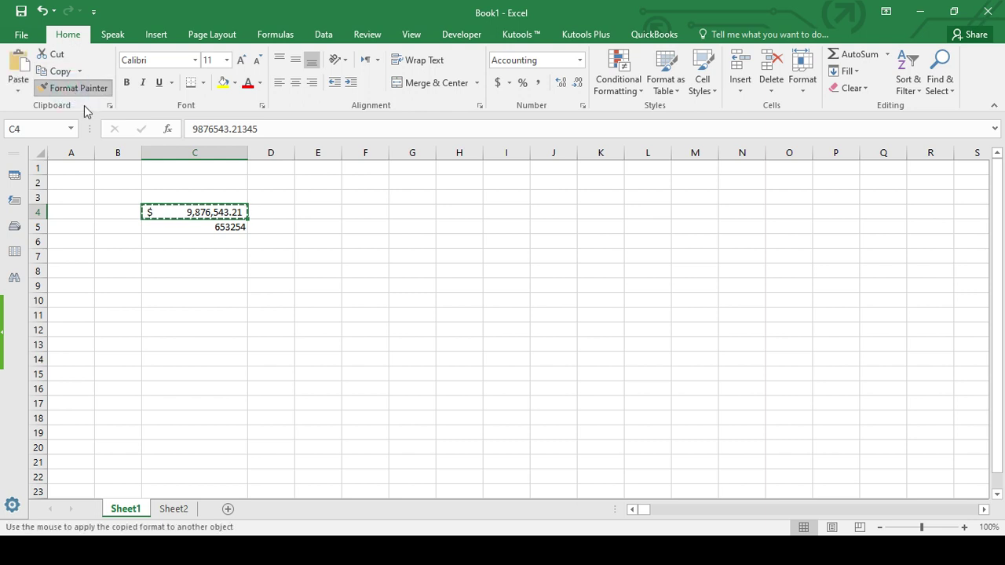
click(196, 226)
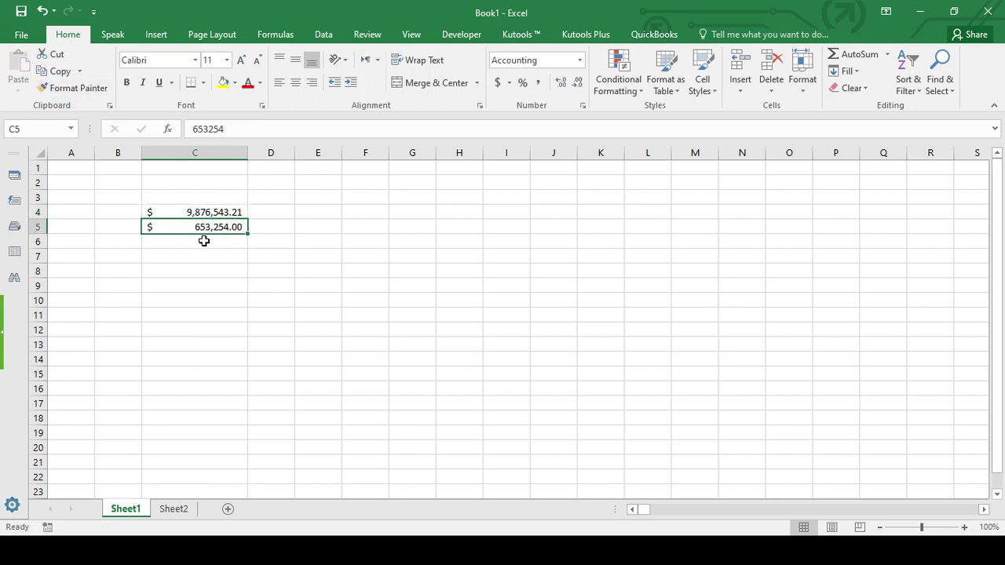
Total the two amounts in cell C6 with the AutoSum formula =SUM(C4:C5).
click(202, 241)
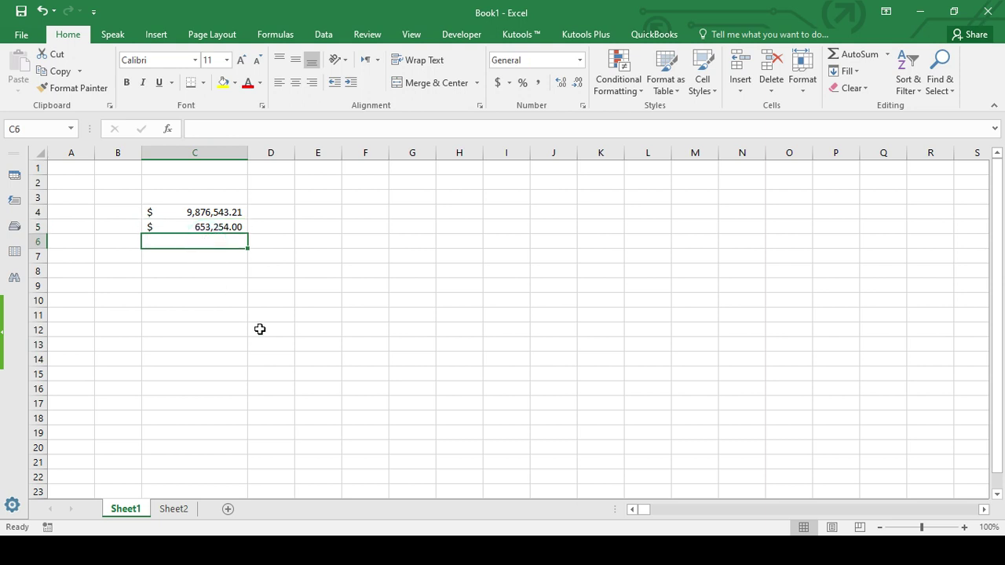
key(alt+equal)
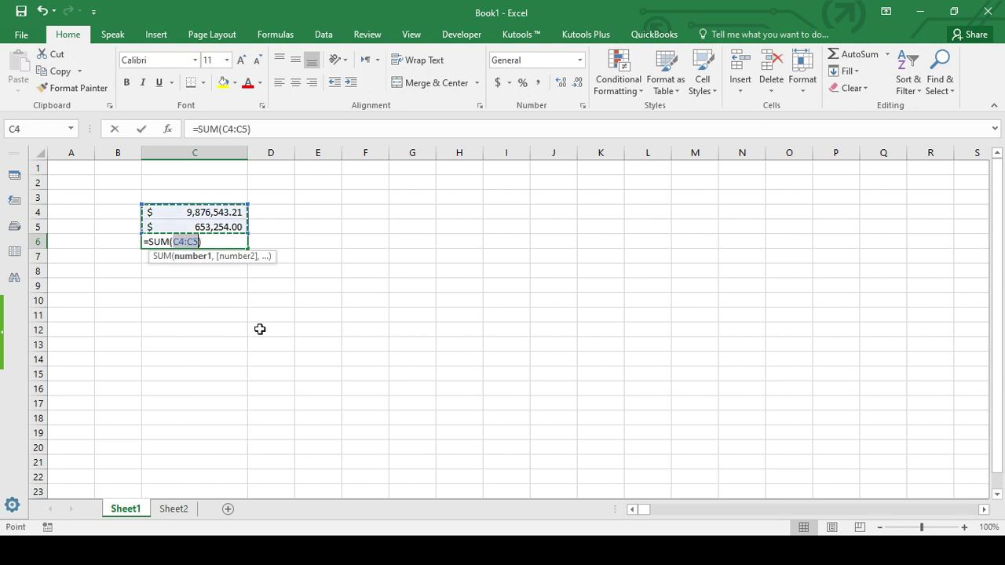
key(Return)
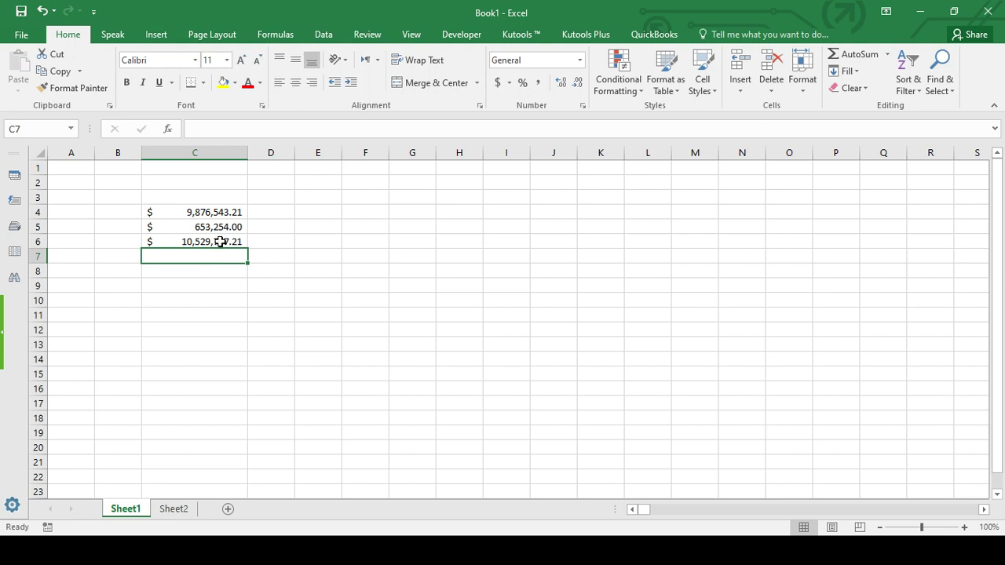
Enter "Rs 6985.32" as text in cell E4 and widen column E to more than double its width.
click(318, 214)
text(Rs 6)
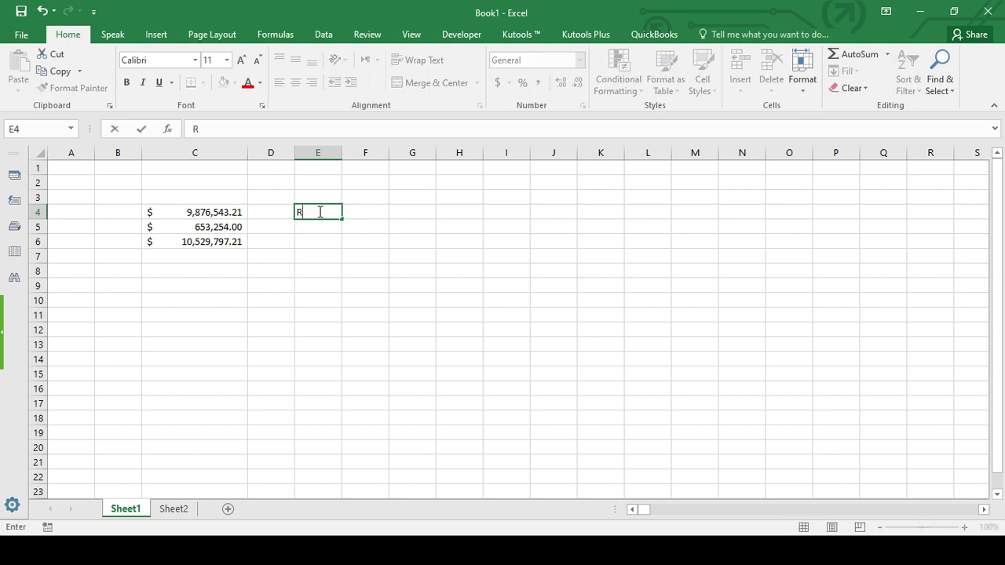
text(985.32)
key(Return)
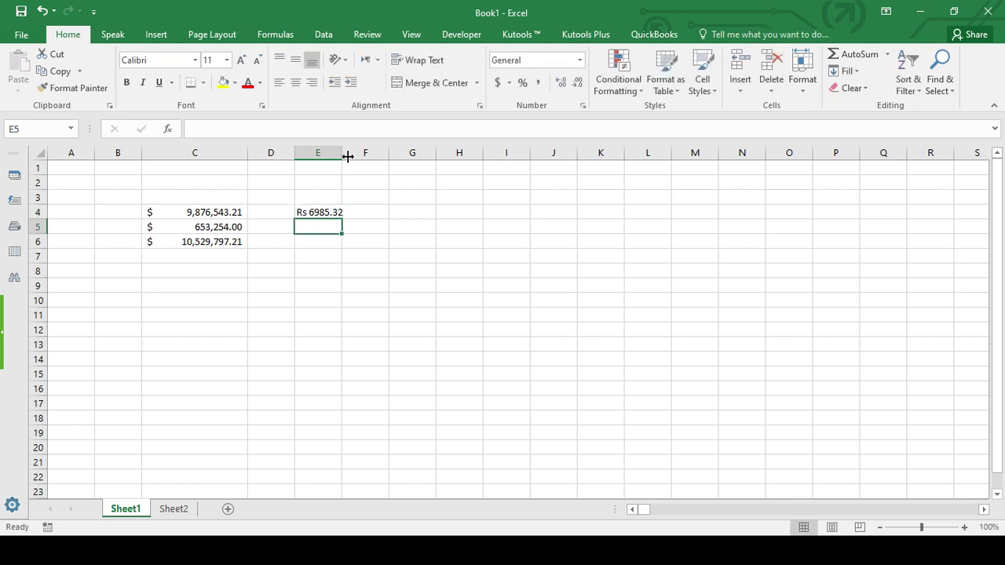
drag(349, 152, 426, 153)
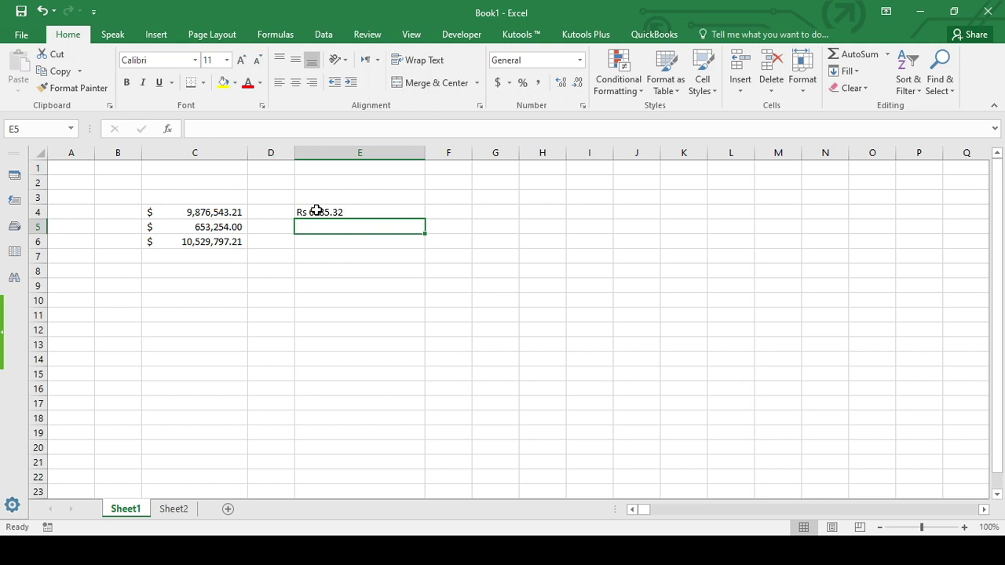
Enter 698547 in cell G4 and widen column G.
click(489, 211)
text(698547)
key(Return)
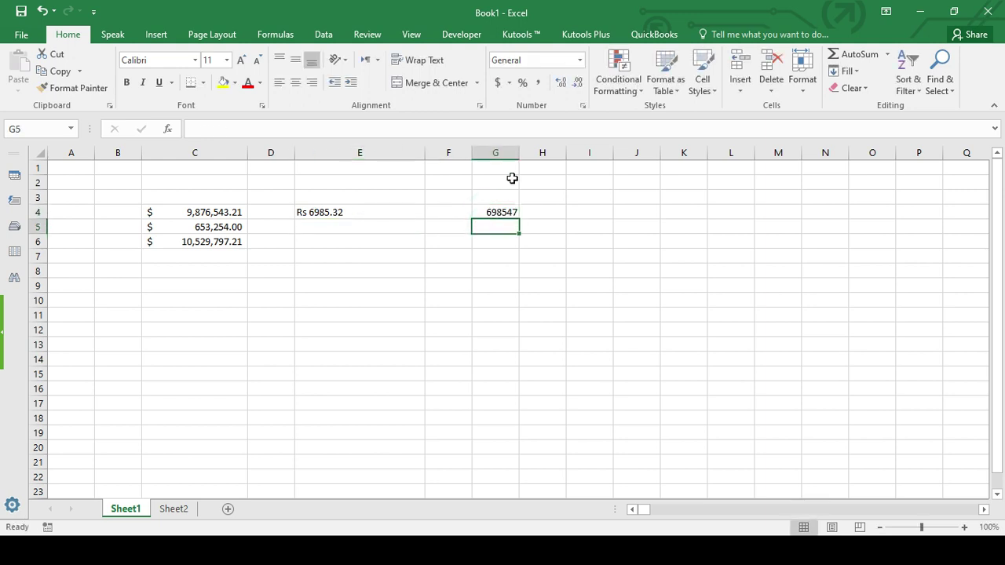
drag(519, 153, 548, 153)
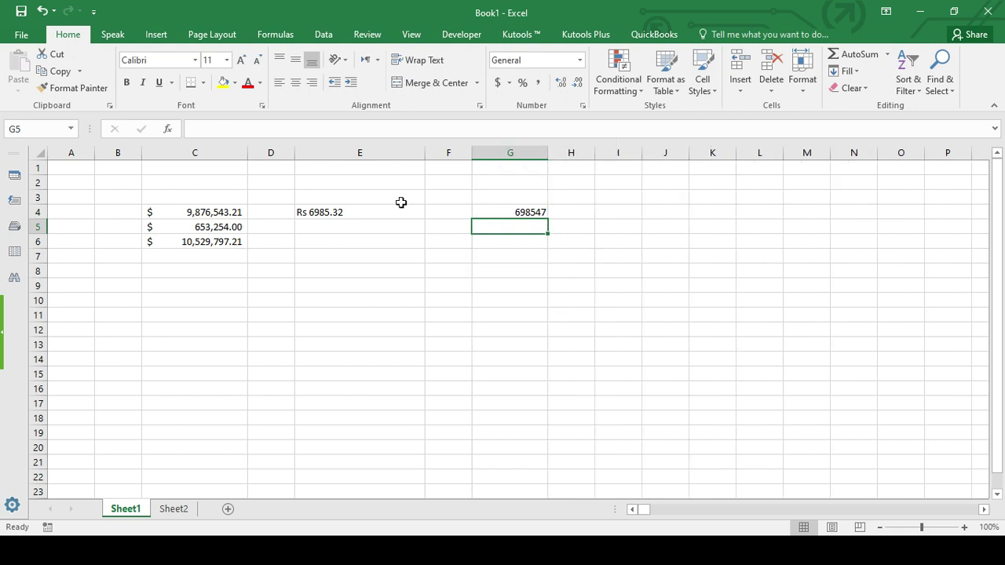
Enter "Rs 3265" as text in cell E5.
click(327, 229)
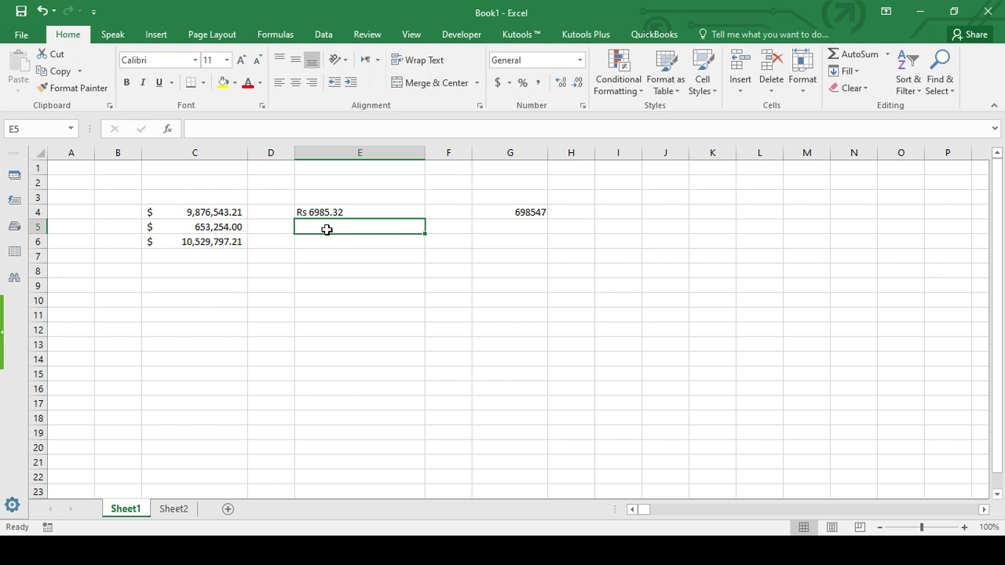
text(Rs )
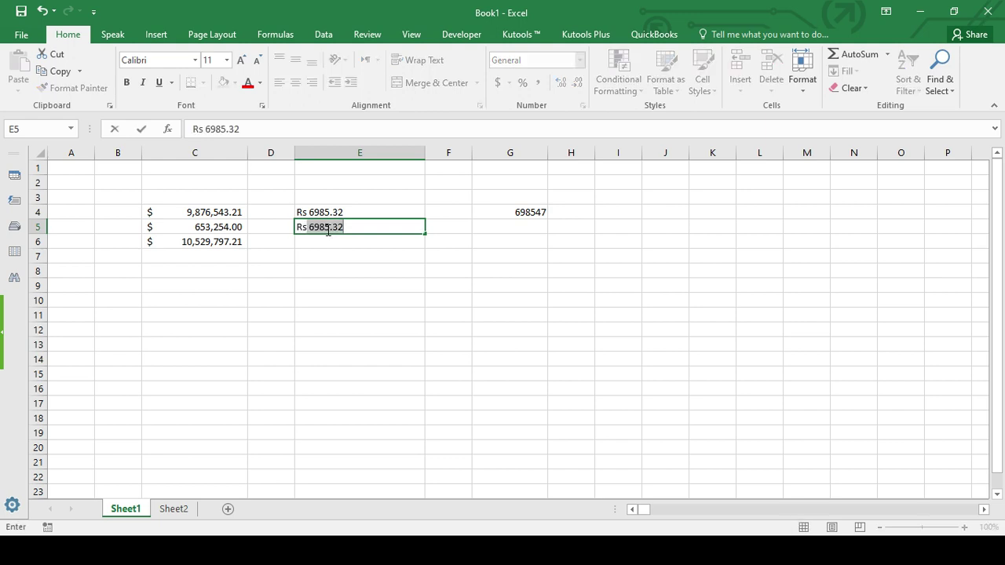
text(3265)
key(Return)
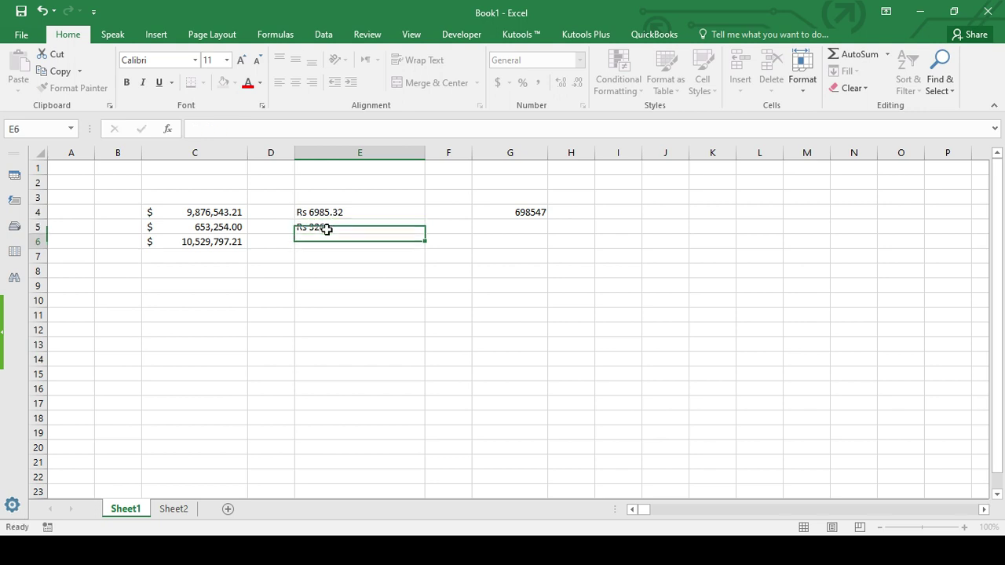
Total the two rupee entries in cell E6 with the formula =SUM(E4:E5) and reselect the cell to check its formula.
text(=)
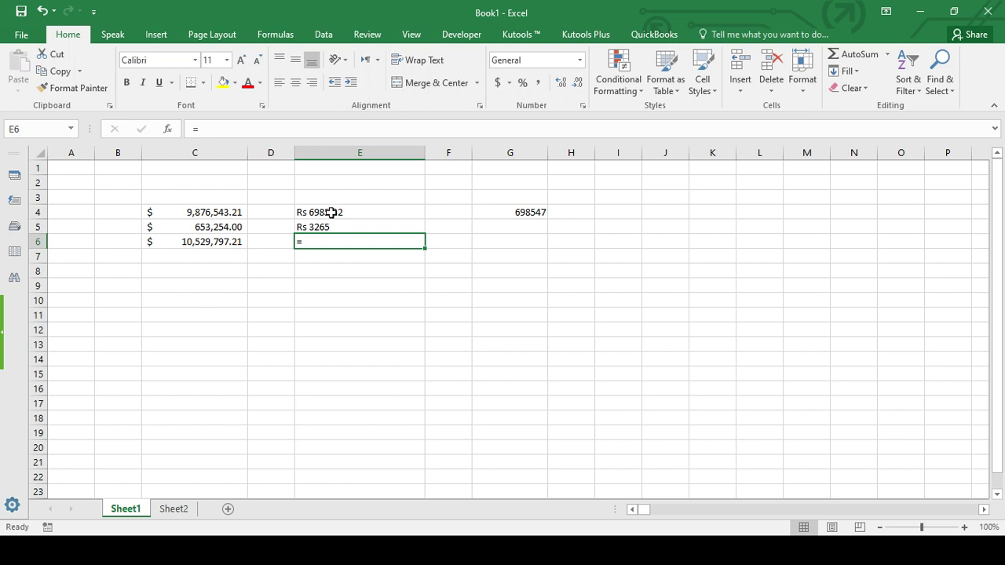
click(328, 242)
double_click(328, 242)
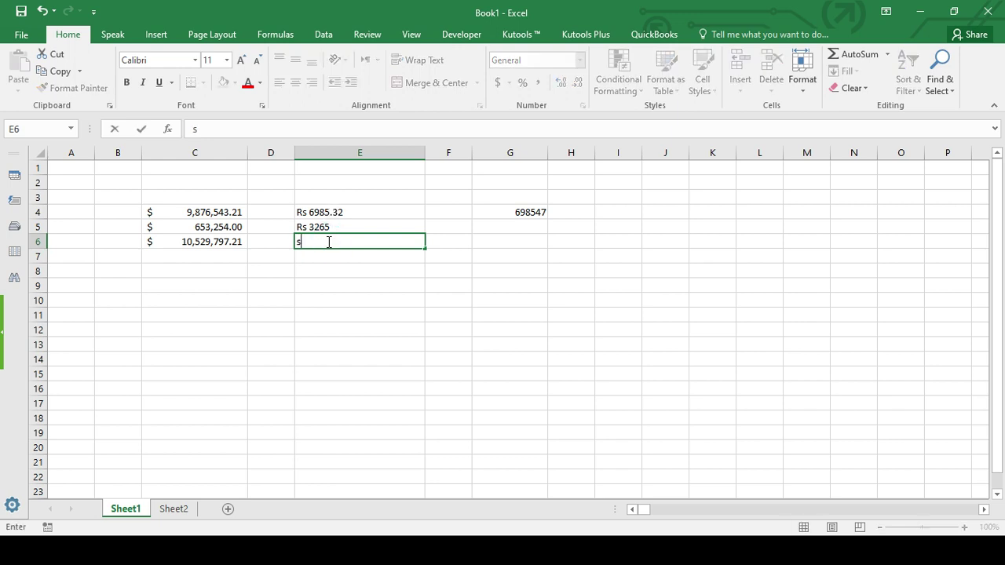
text(sum)
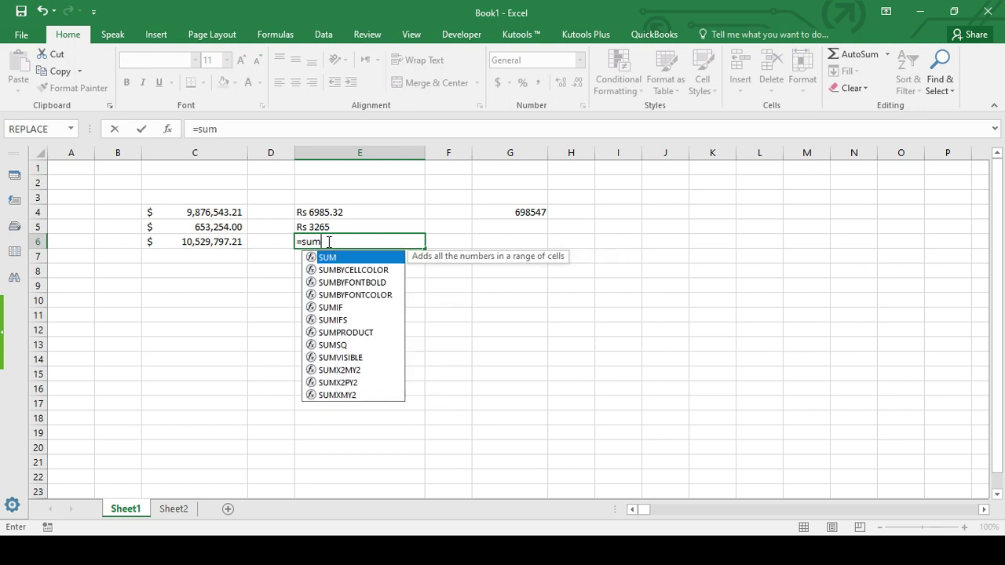
key(Tab)
drag(322, 218, 323, 227)
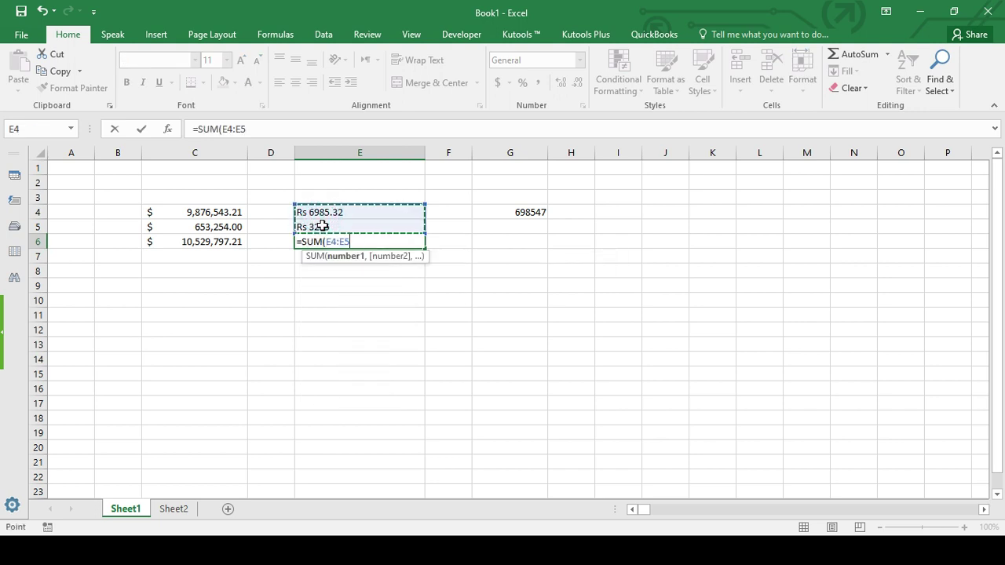
key(Return)
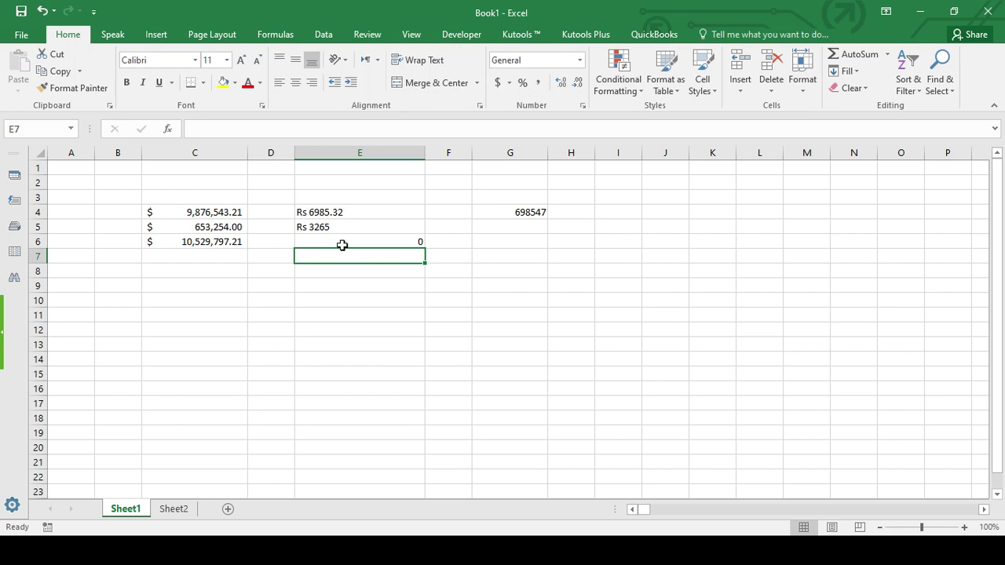
click(341, 242)
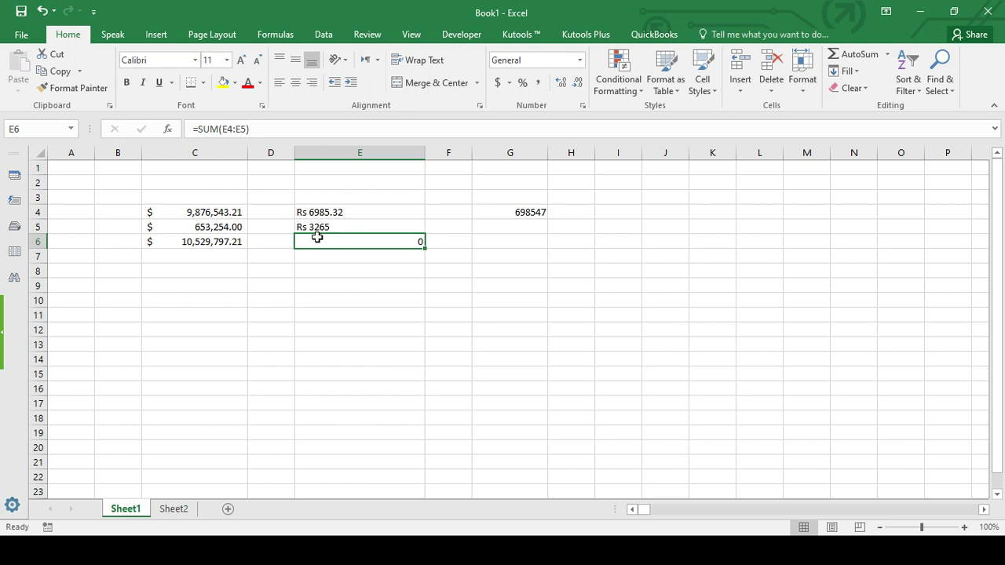
Replace the text in cell E4 with the plain number 986598.
click(216, 212)
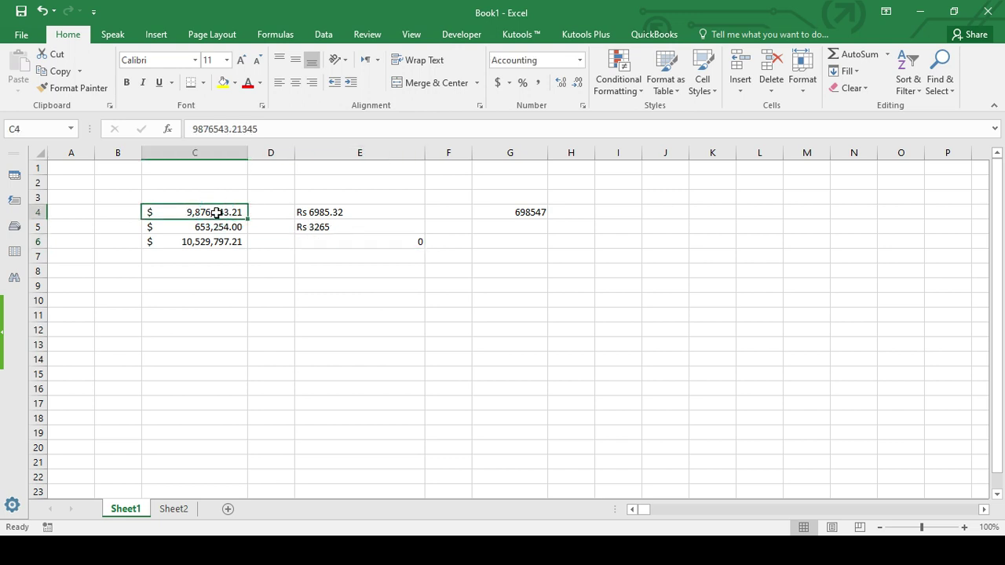
click(329, 213)
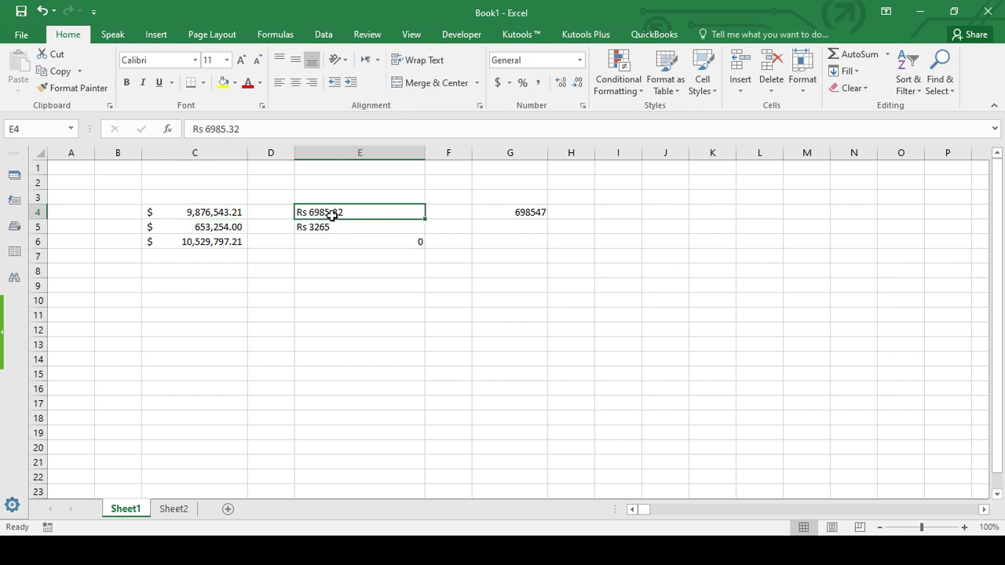
text(986598)
key(Return)
click(332, 214)
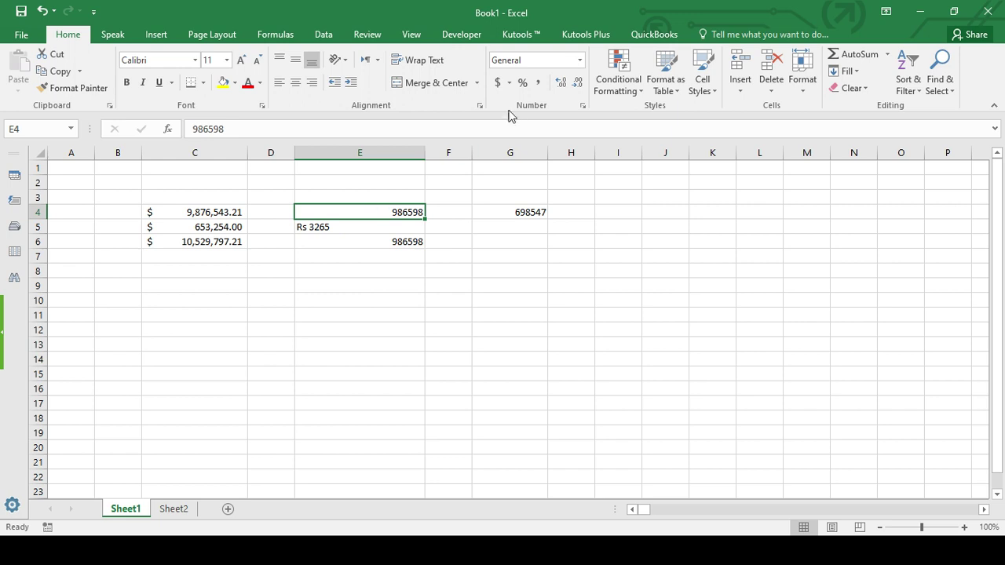
Format cell E4 as Accounting with the currency symbol Rs Urdu (Pakistan).
click(498, 82)
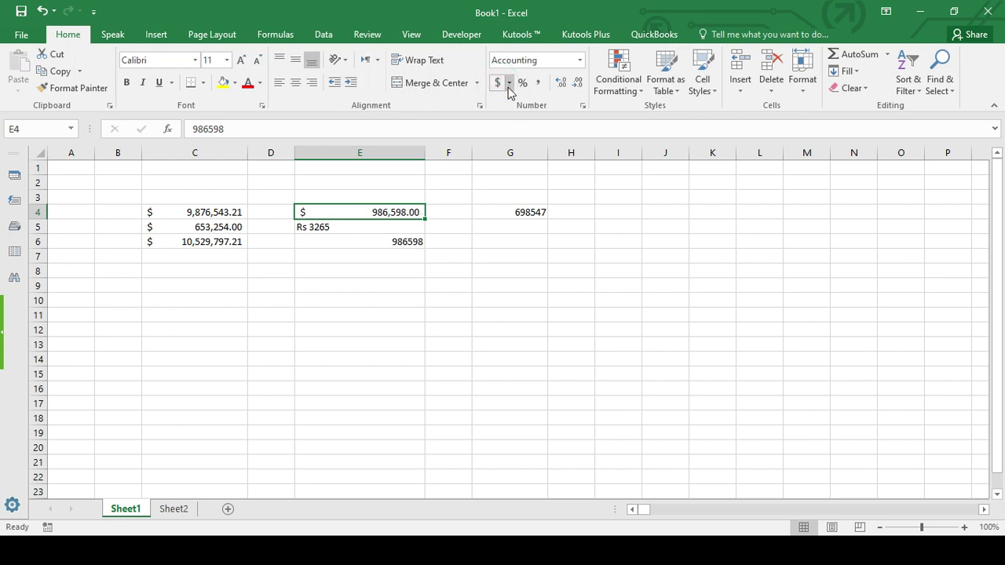
click(509, 83)
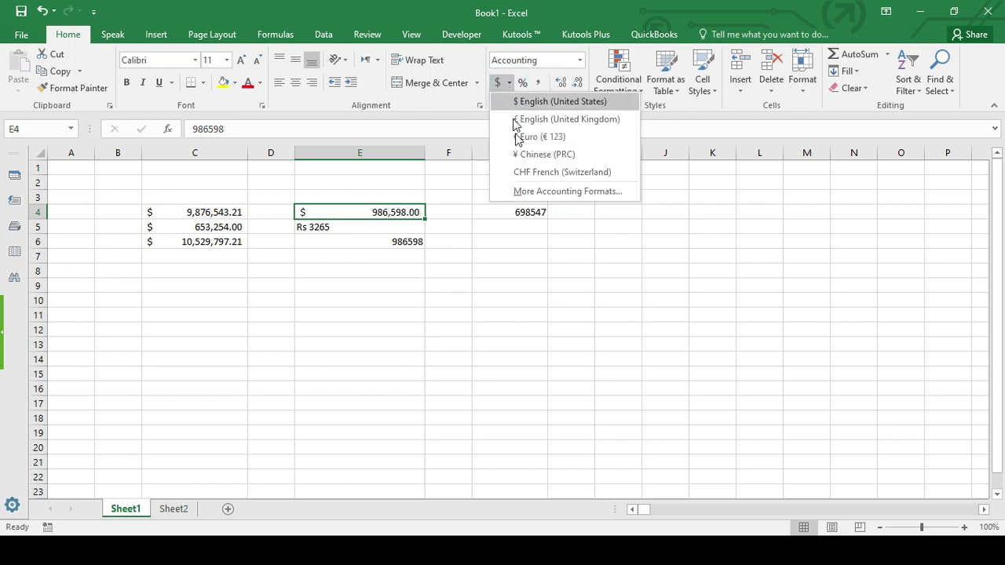
click(543, 194)
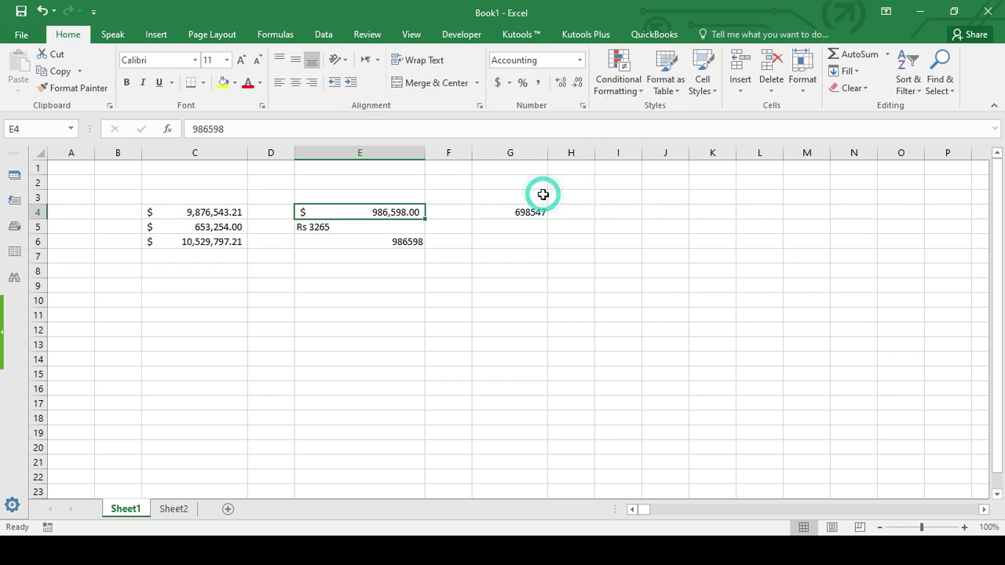
key(ctrl+1)
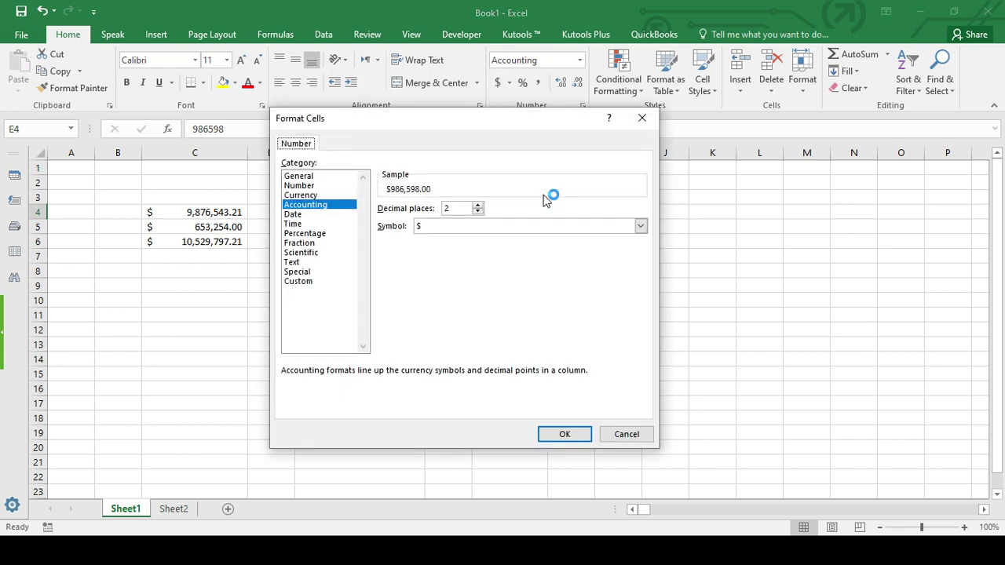
click(641, 227)
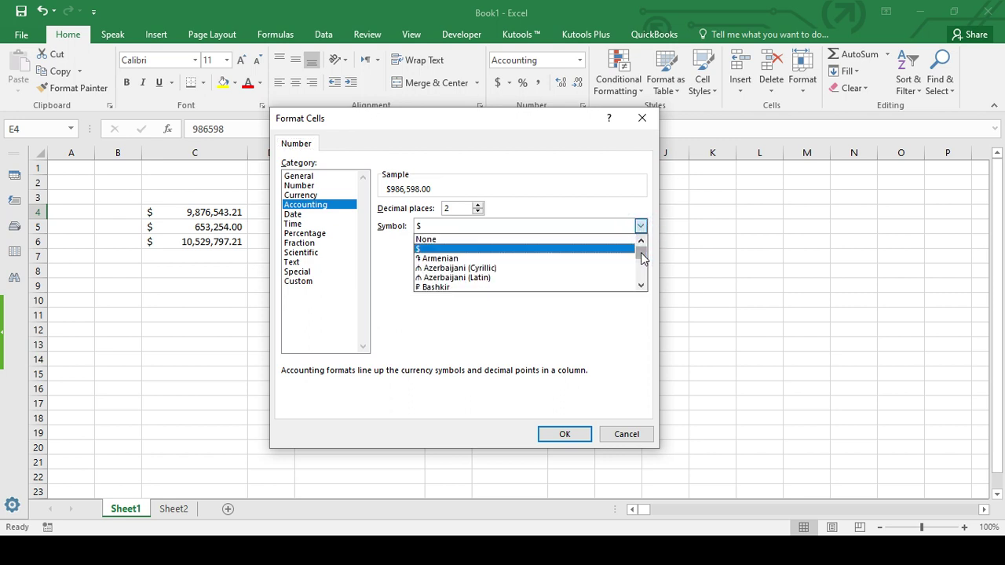
drag(642, 253, 643, 269)
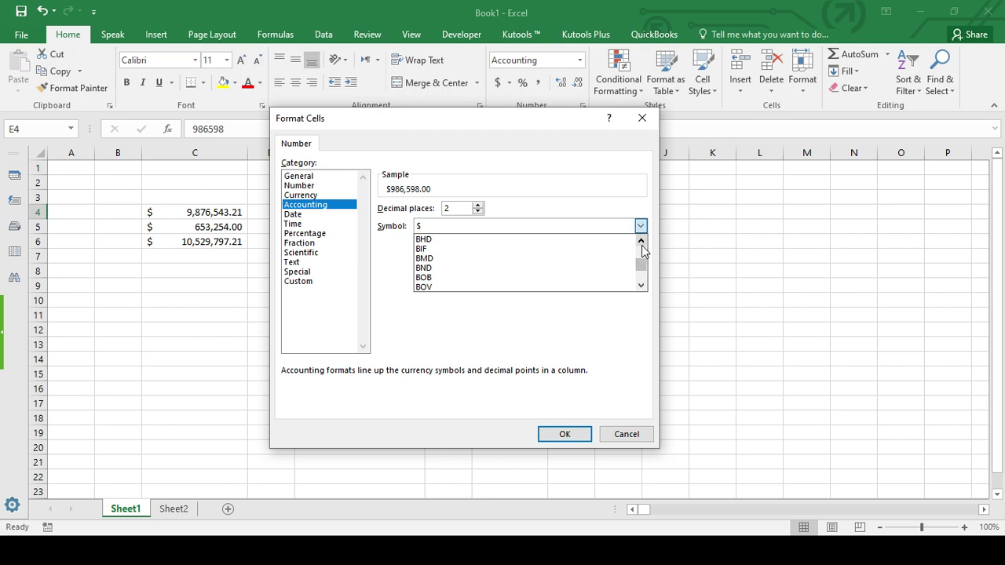
click(641, 242)
click(641, 242)
click(642, 241)
click(642, 242)
click(641, 242)
click(642, 242)
click(642, 244)
click(642, 243)
click(642, 244)
click(642, 244)
click(642, 243)
click(641, 242)
click(642, 243)
click(641, 242)
click(641, 243)
click(641, 242)
click(641, 242)
click(642, 242)
click(641, 242)
click(642, 242)
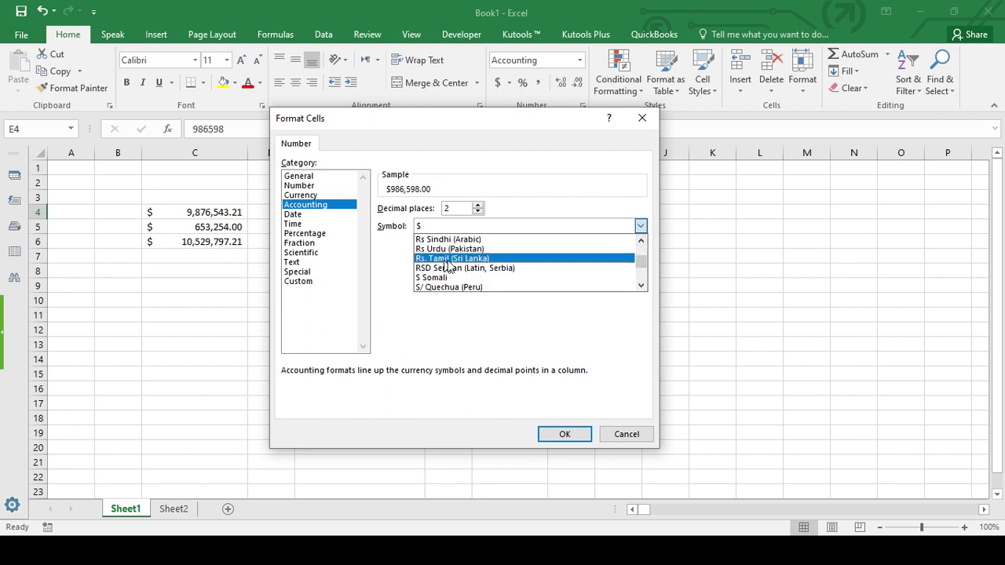
click(642, 243)
click(641, 243)
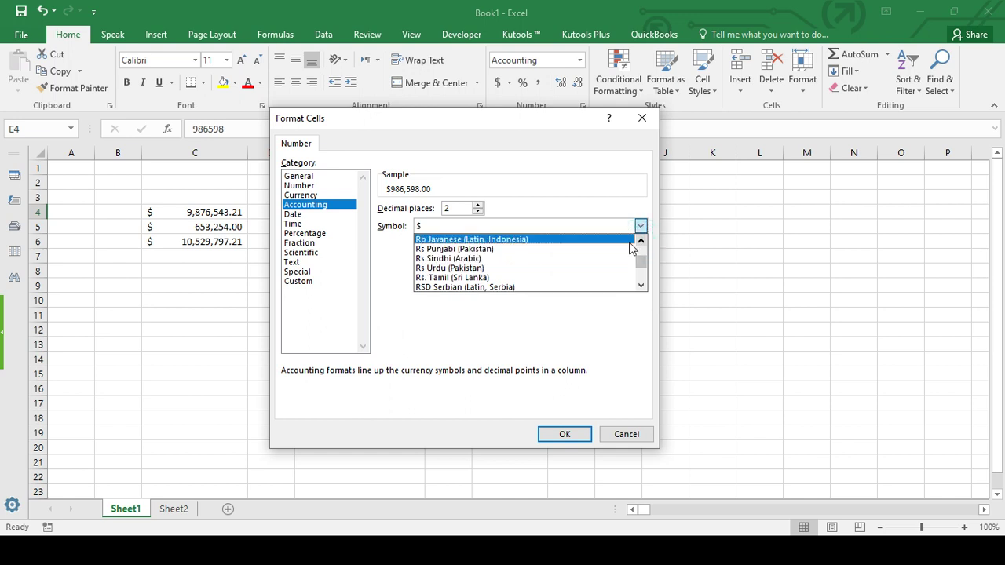
click(472, 269)
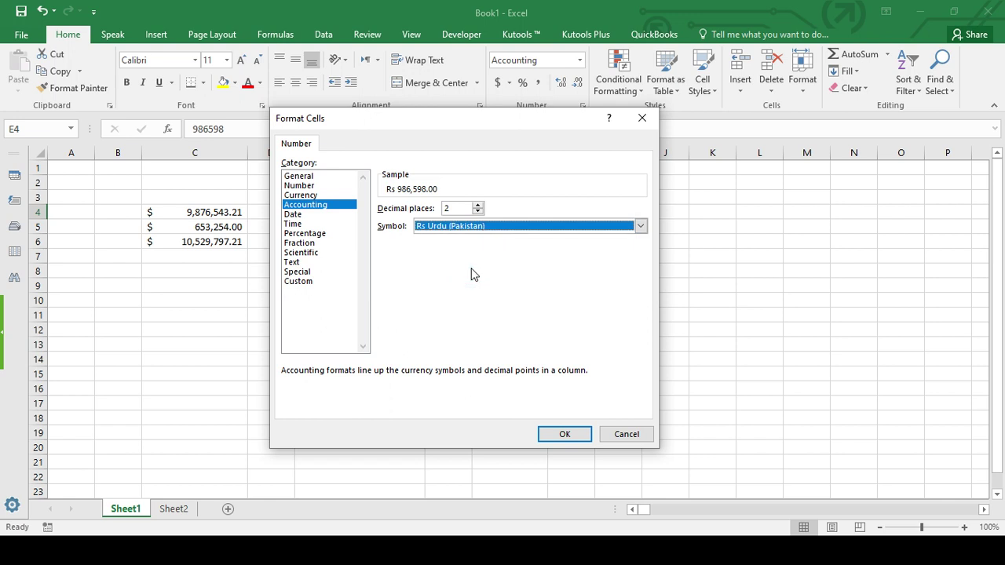
click(564, 435)
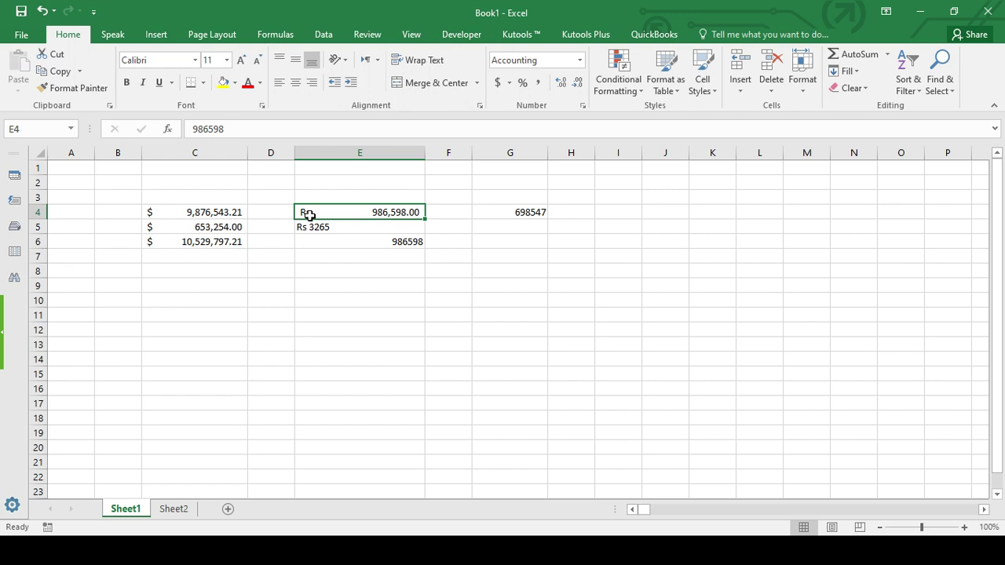
Change the Accounting currency symbol of cell E4 to PKR.
click(507, 83)
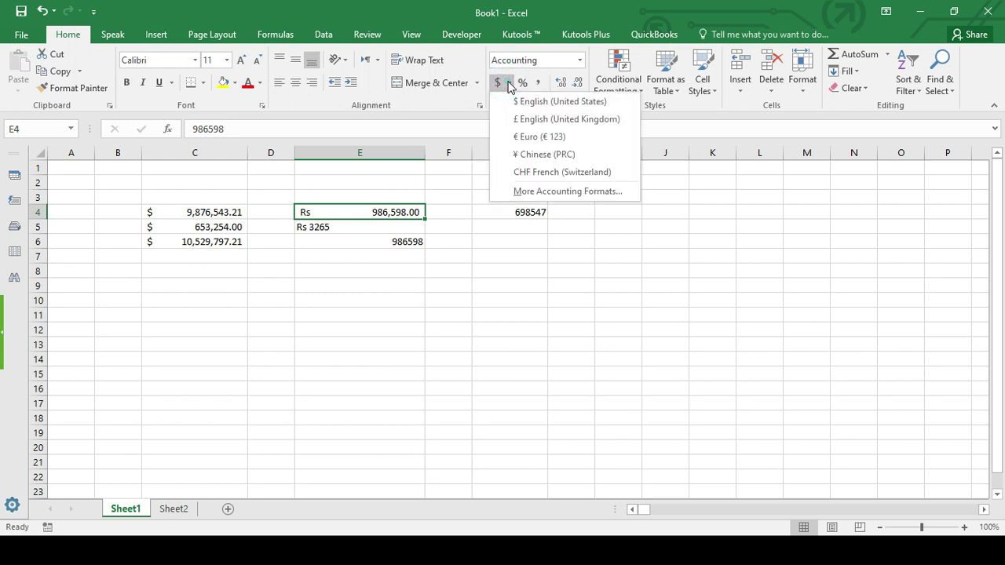
click(518, 192)
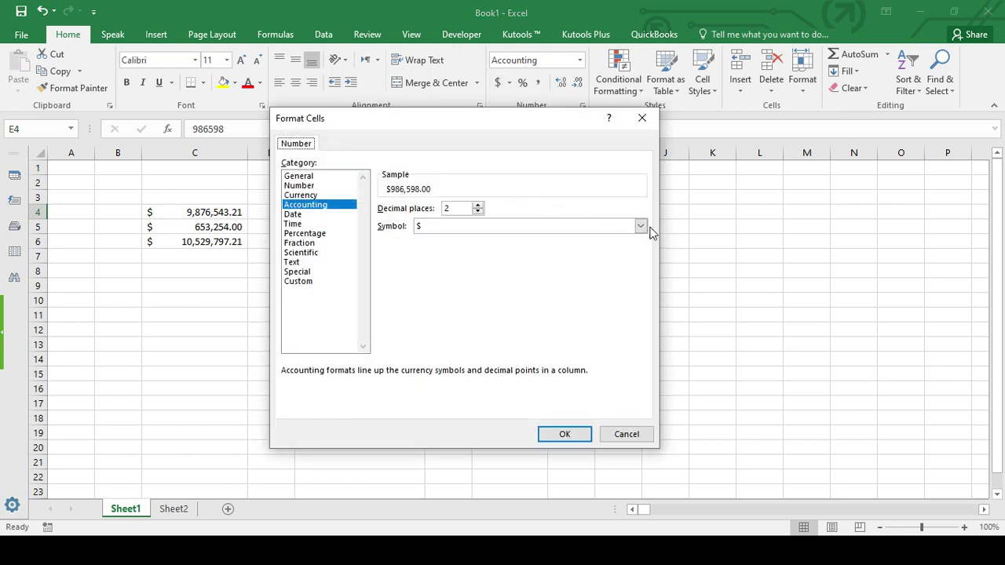
click(642, 227)
drag(640, 251, 642, 274)
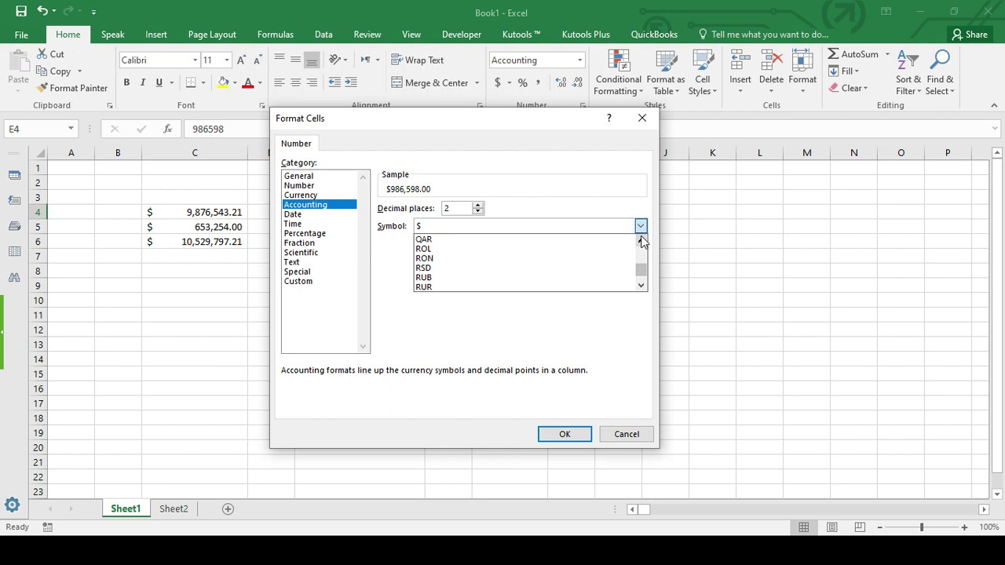
click(641, 244)
click(422, 279)
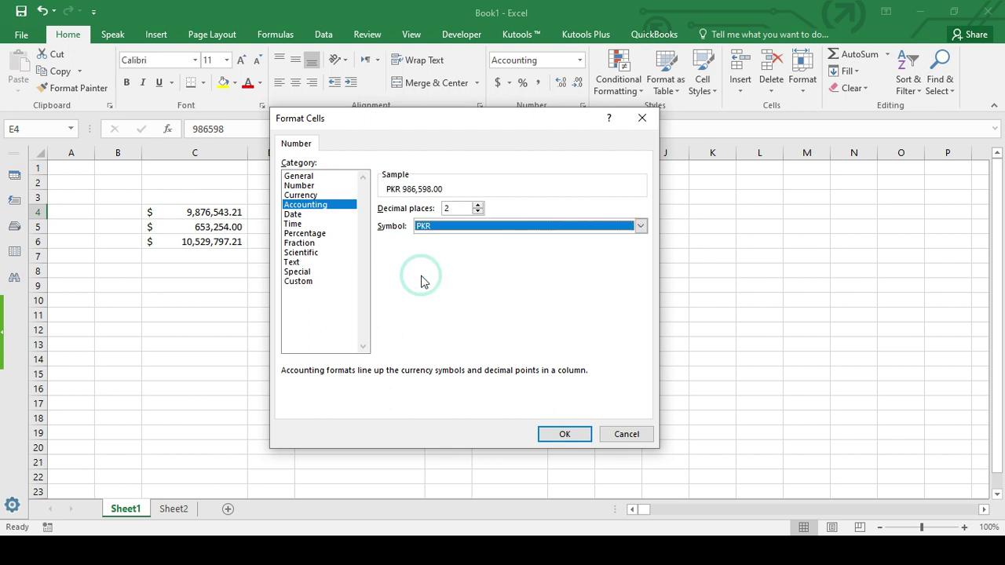
click(562, 438)
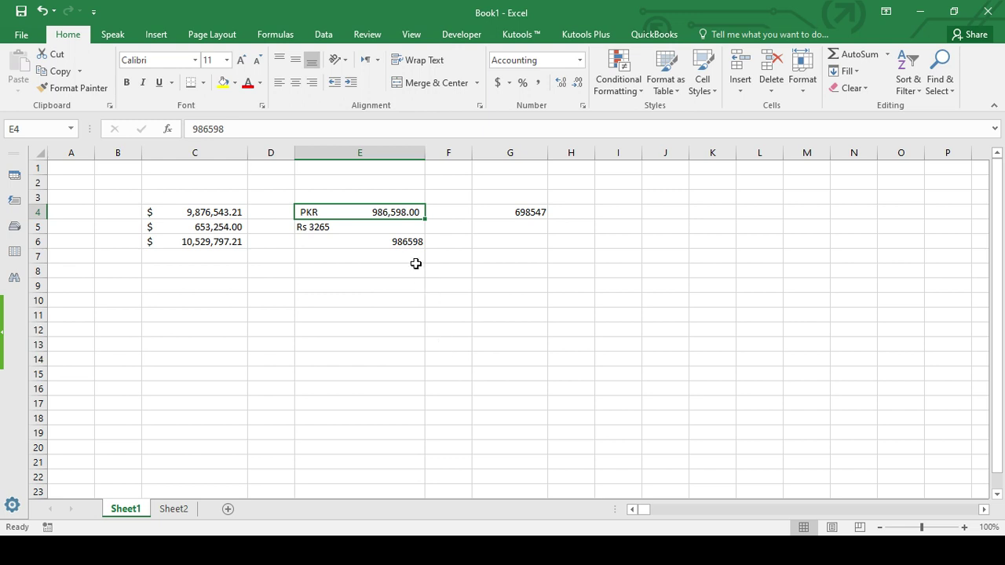
Increase the decimals of the amount in cell C4 by two places and reduce them back to two decimal places.
click(216, 213)
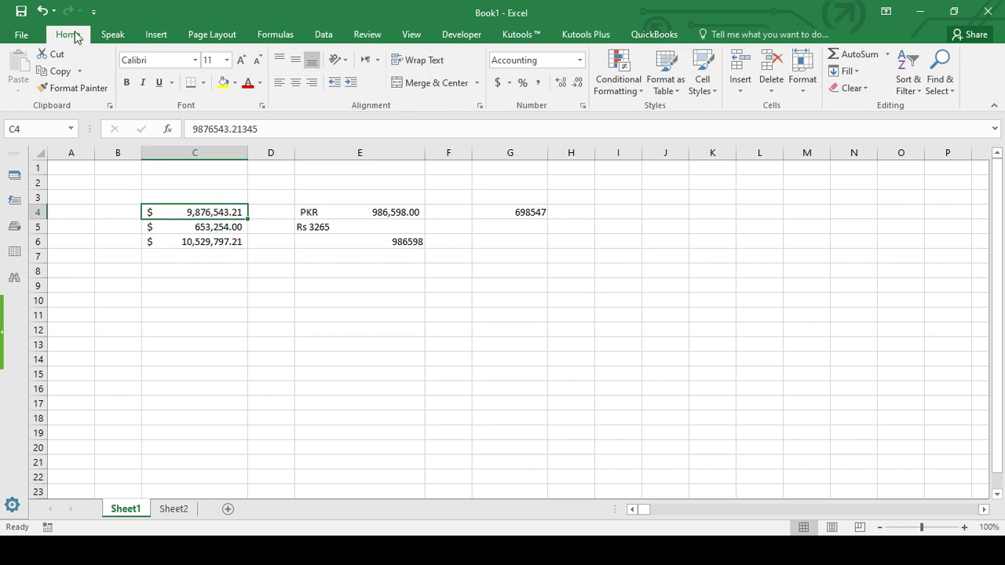
click(562, 88)
click(562, 88)
click(577, 86)
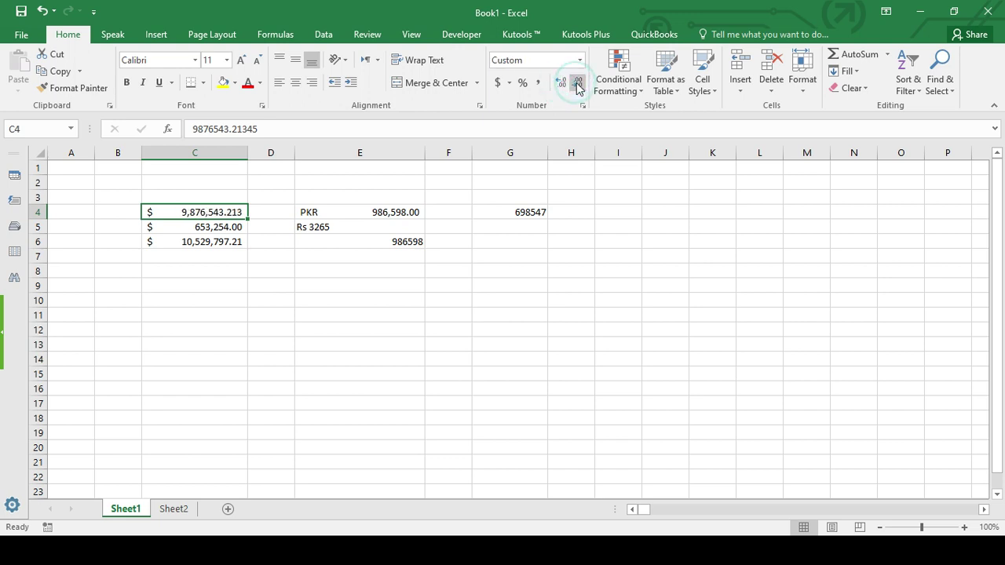
click(577, 86)
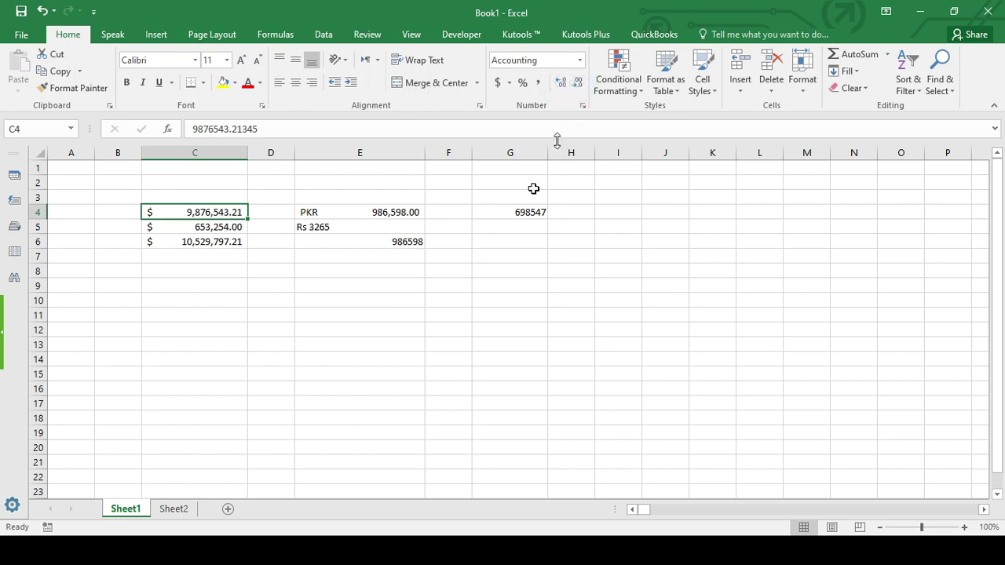